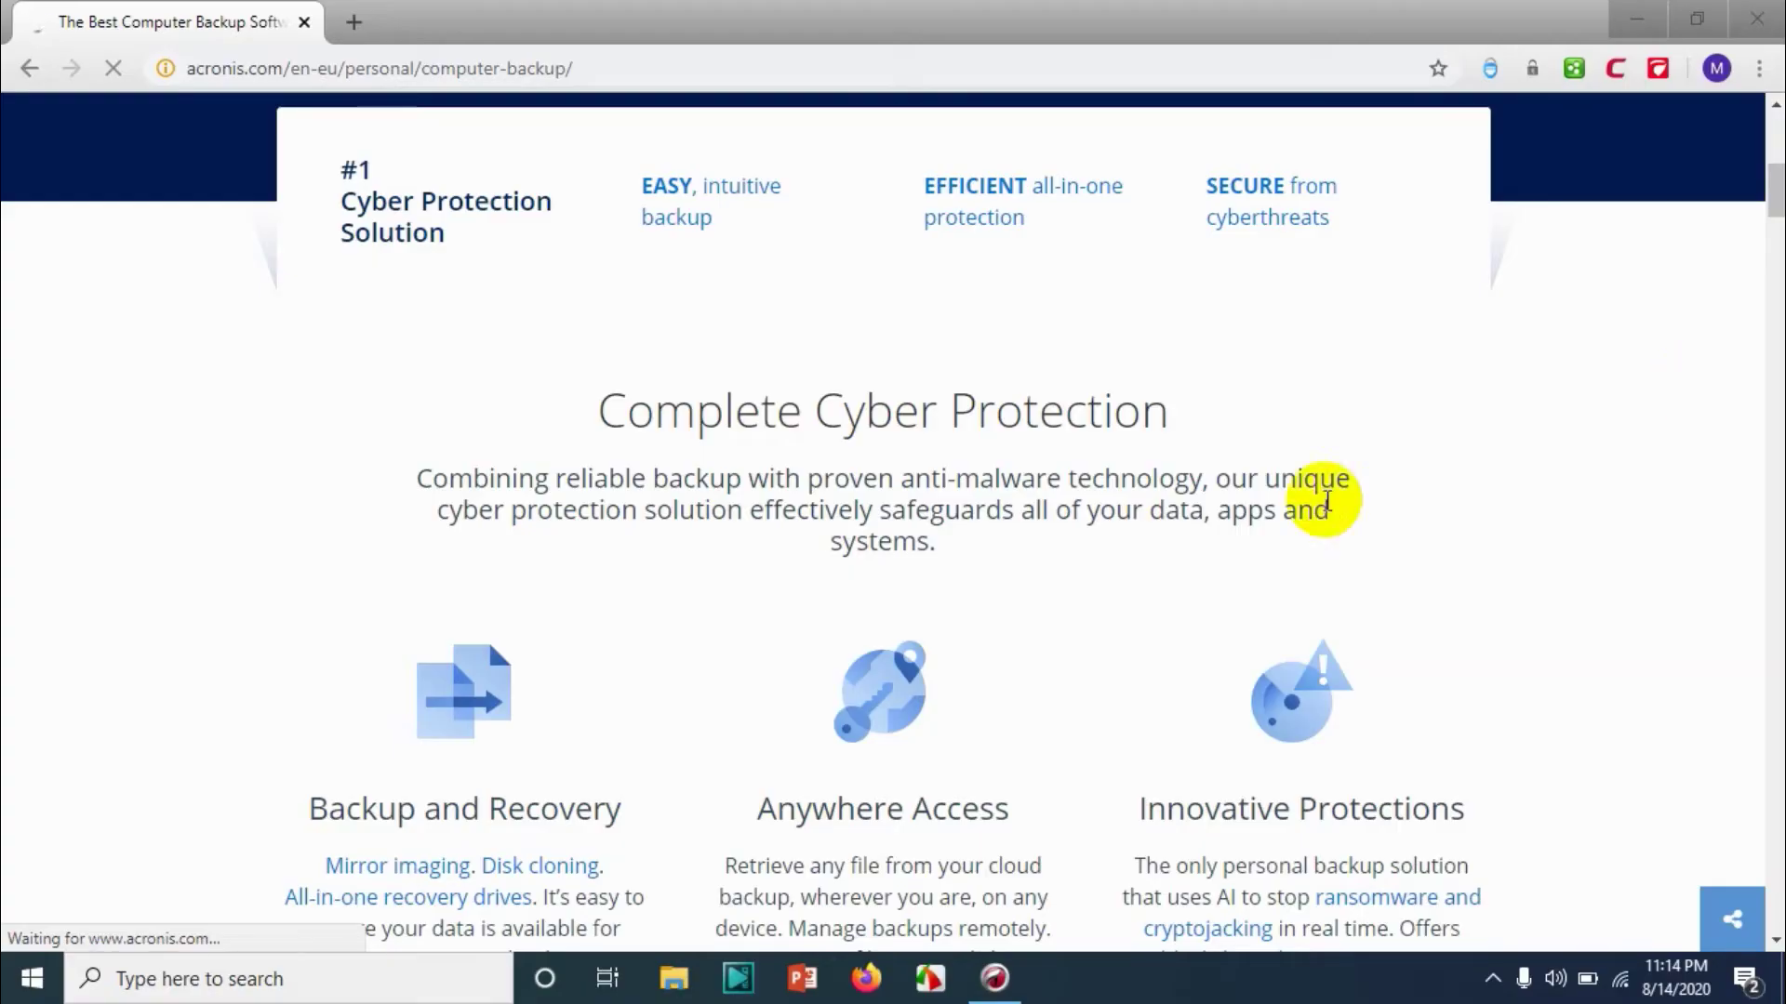
pyautogui.scroll(5, 1186, 446)
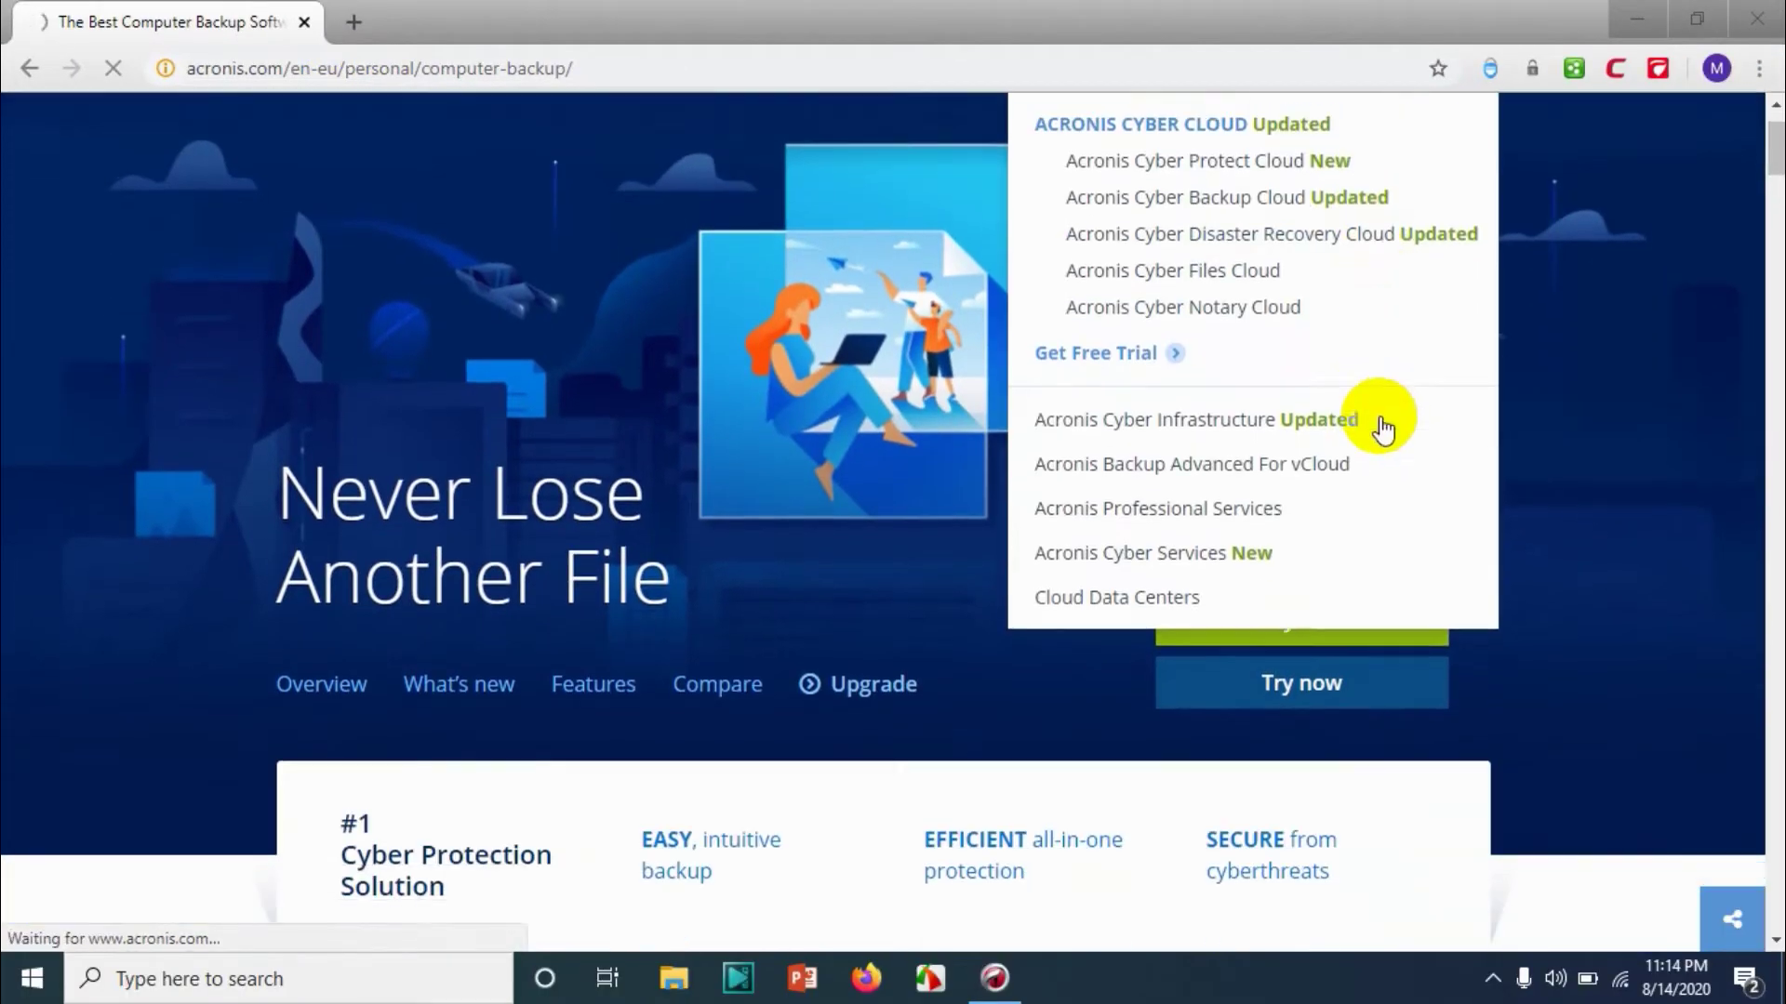
pyautogui.scroll(-2, 1313, 600)
# Open the Acronis True Image 2020 free 30-day trial page from the computer-backup page
pyautogui.click(1259, 700)
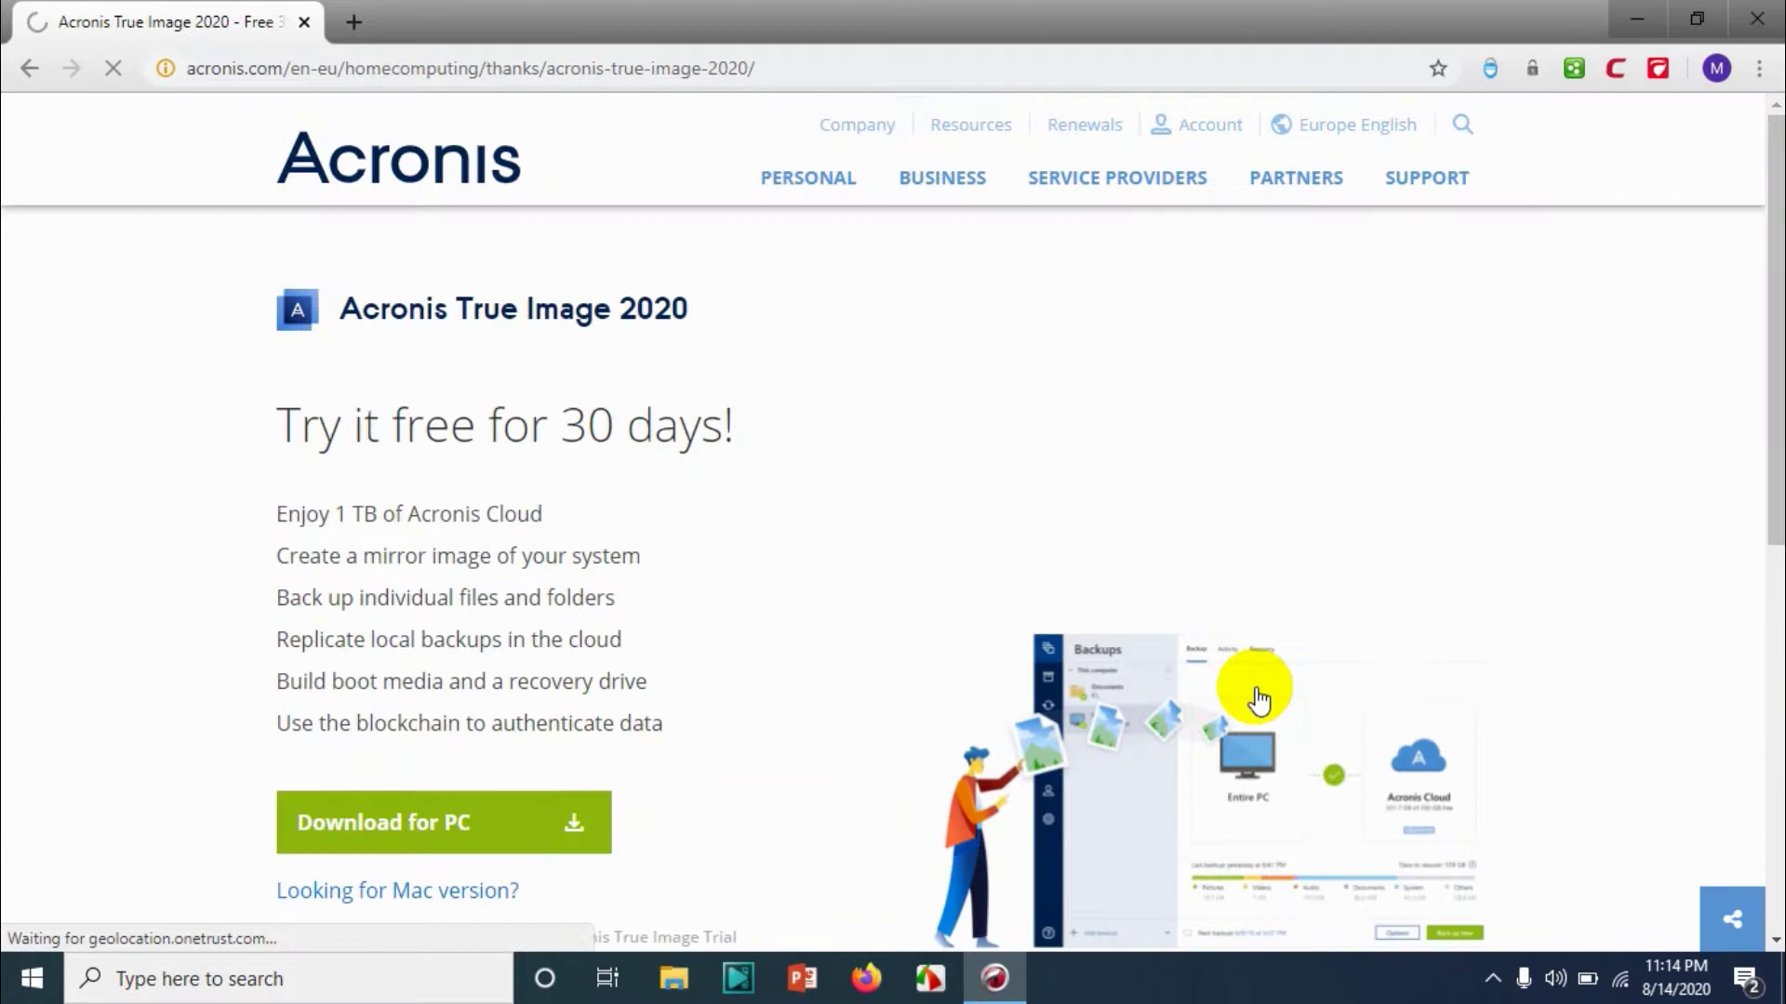
pyautogui.scroll(-2, 1248, 698)
pyautogui.scroll(-2, 1248, 697)
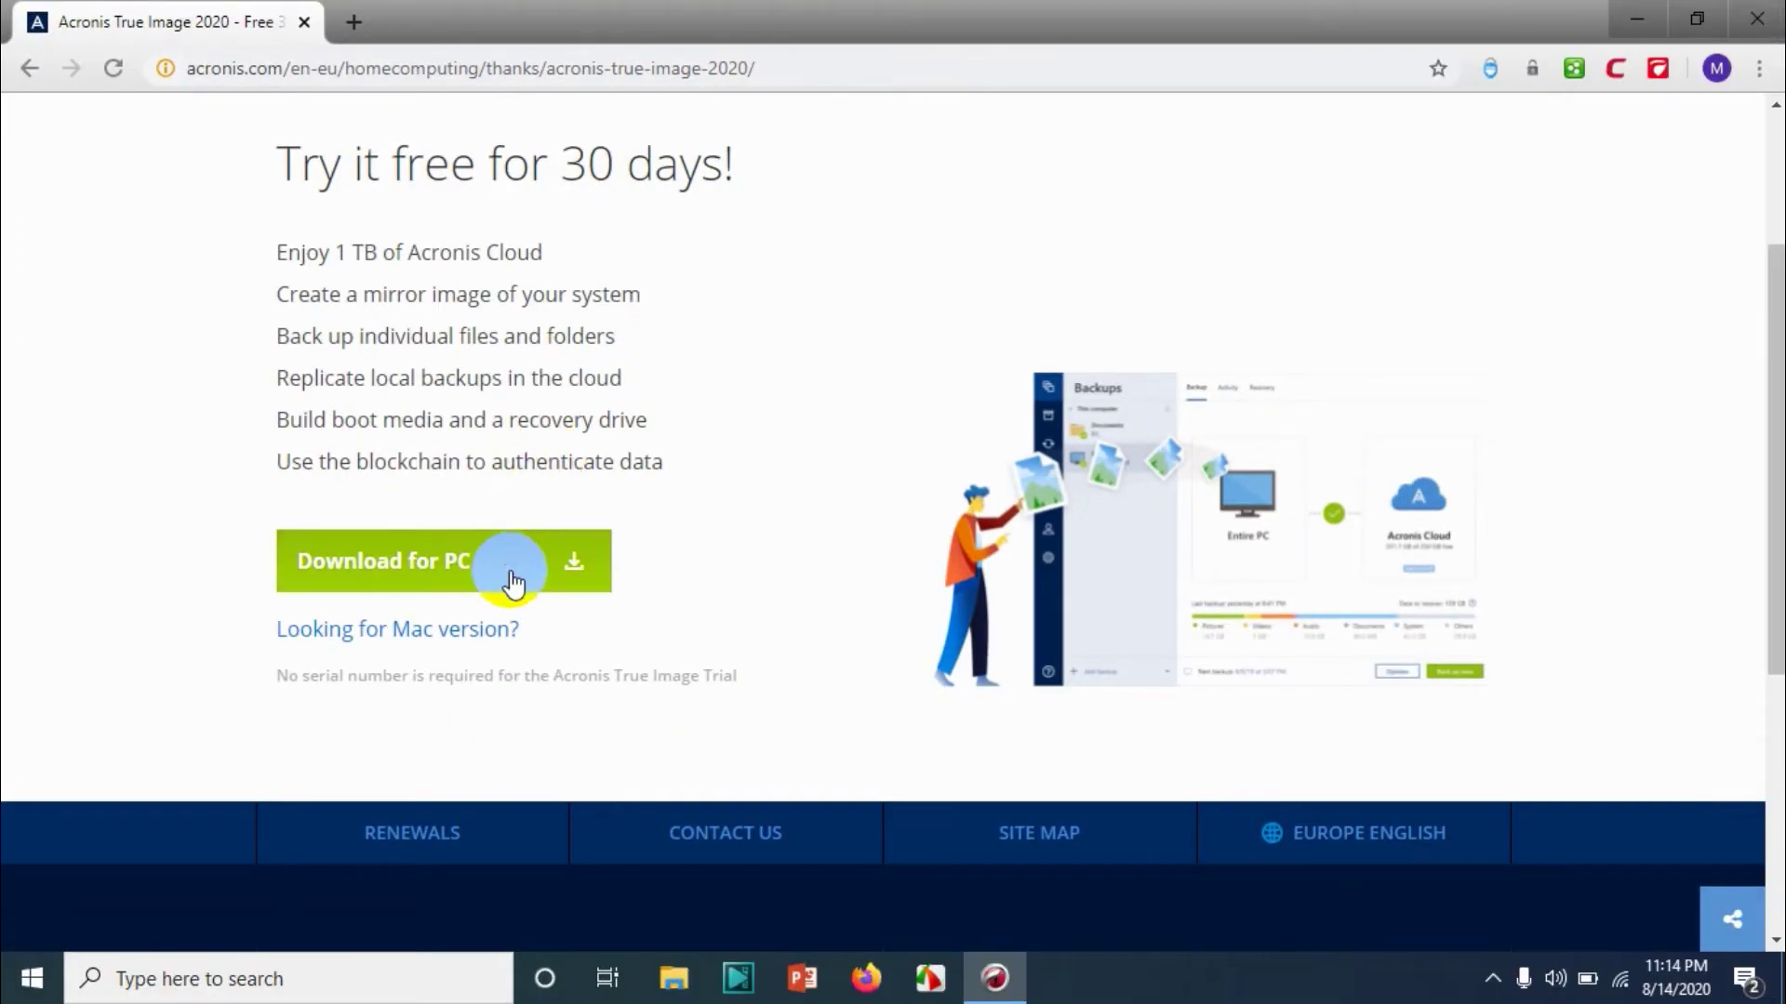
# Start the PC trial installer download, then cancel it from the download bar
pyautogui.click(512, 582)
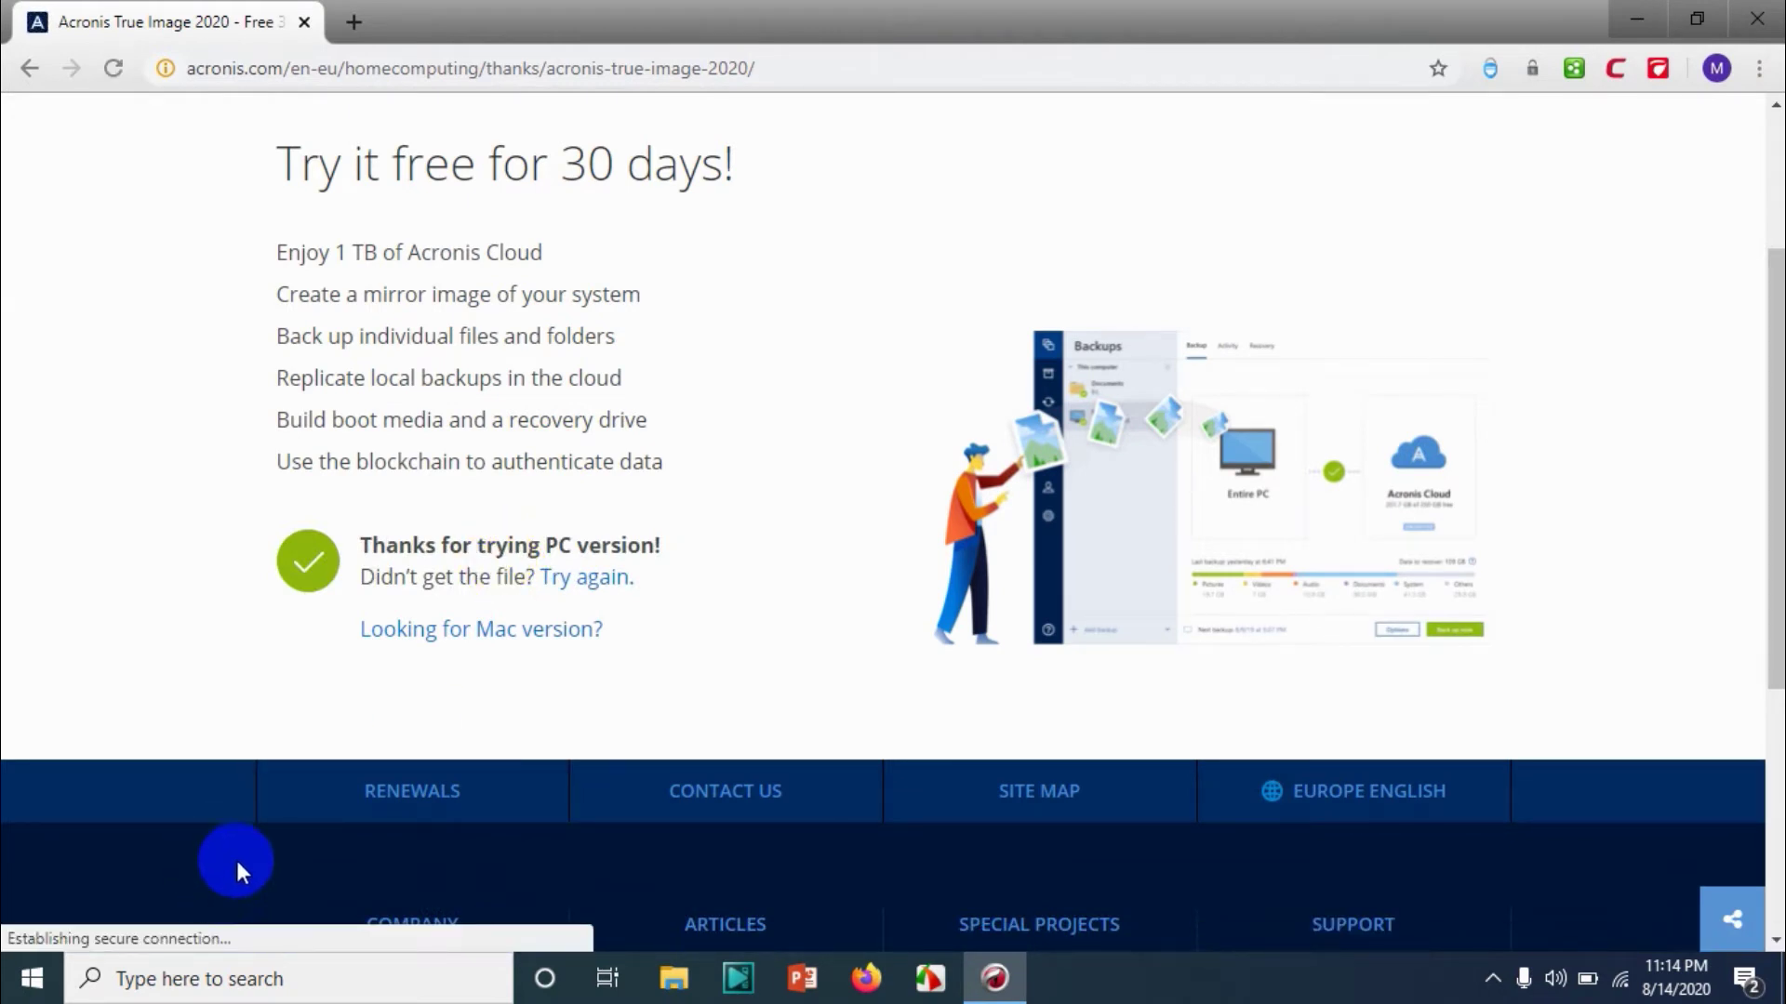
pyautogui.rightClick(153, 921)
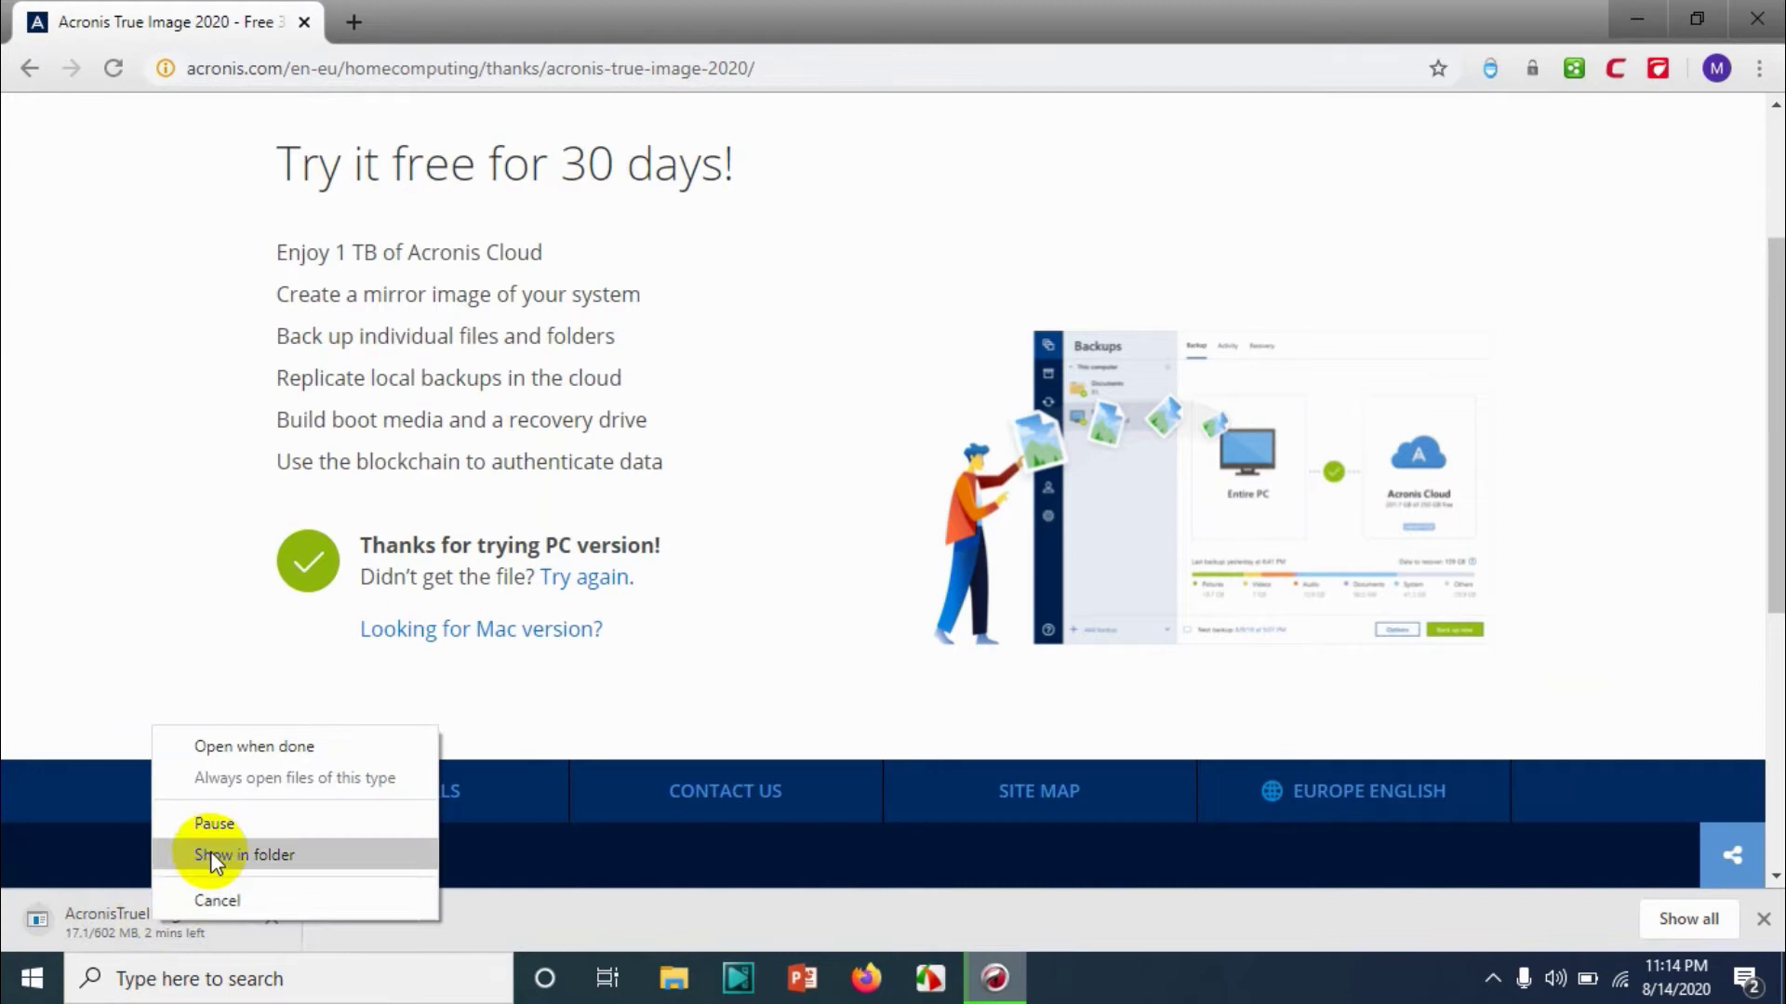
pyautogui.click(251, 895)
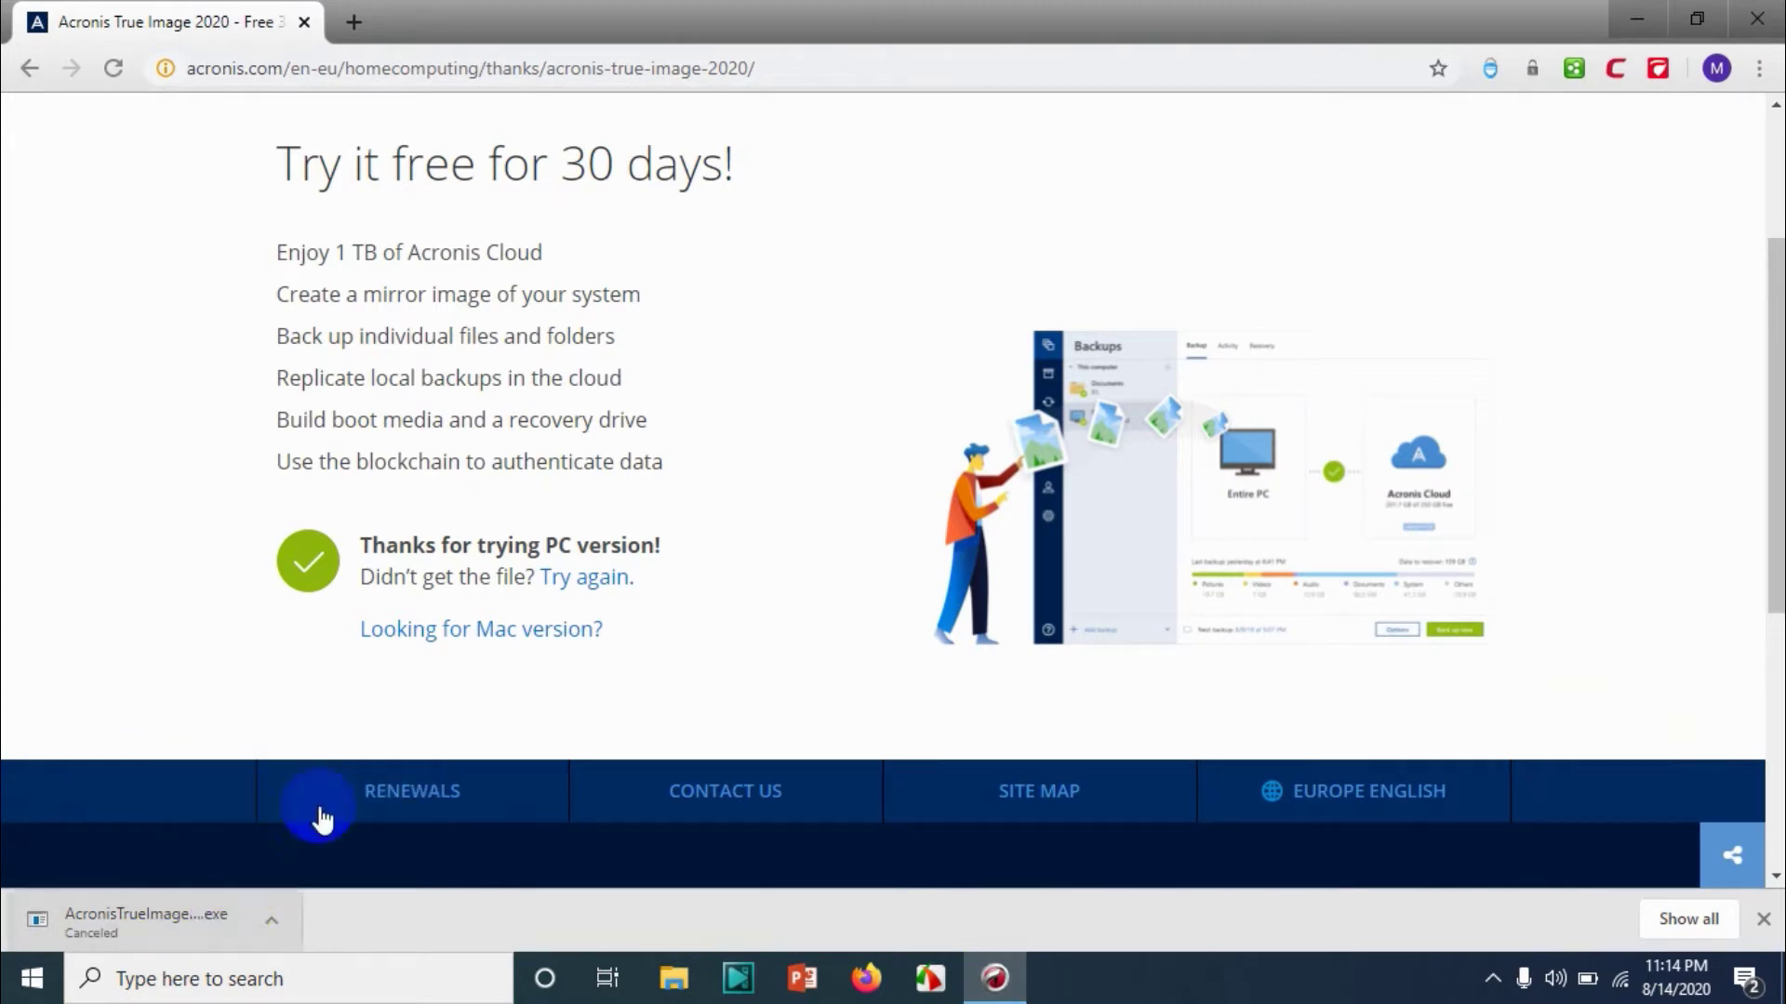
# Minimize Chrome and launch Acronis True Image from its desktop shortcut
pyautogui.click(1636, 17)
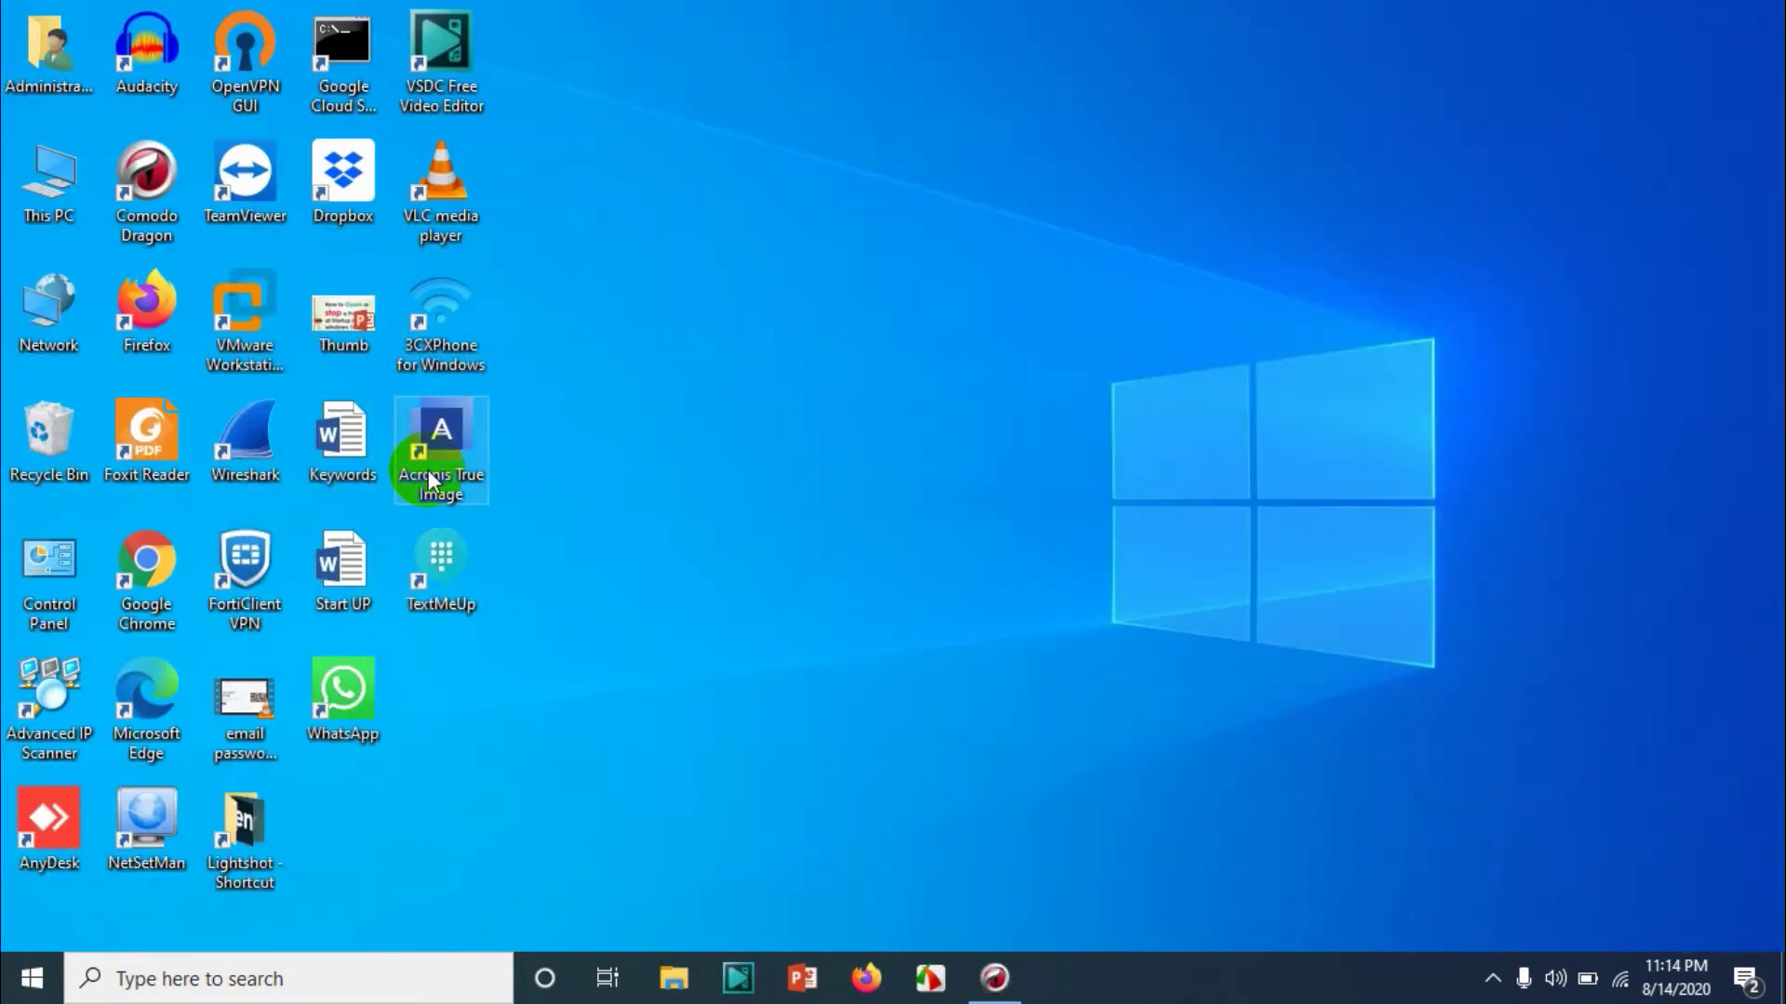
pyautogui.doubleClick(426, 451)
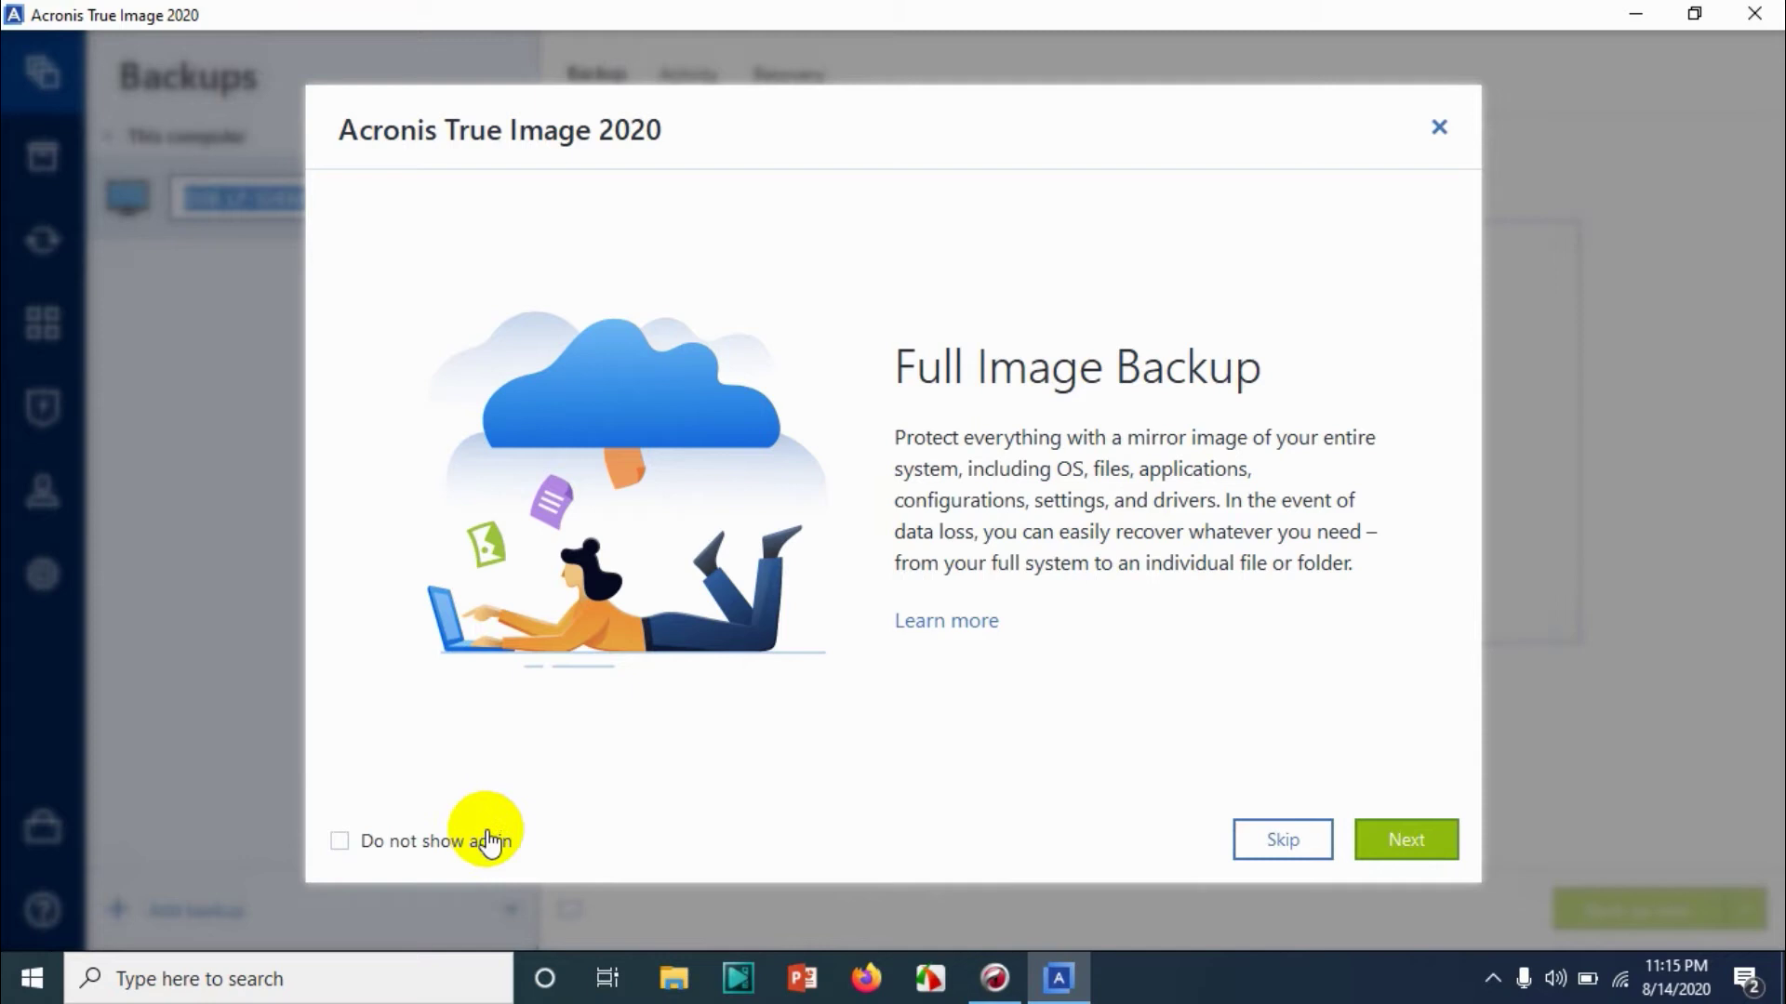
# Skip the intro, then preview the Disks and partitions and Files and folders source types
pyautogui.click(1286, 844)
pyautogui.moveTo(911, 432)
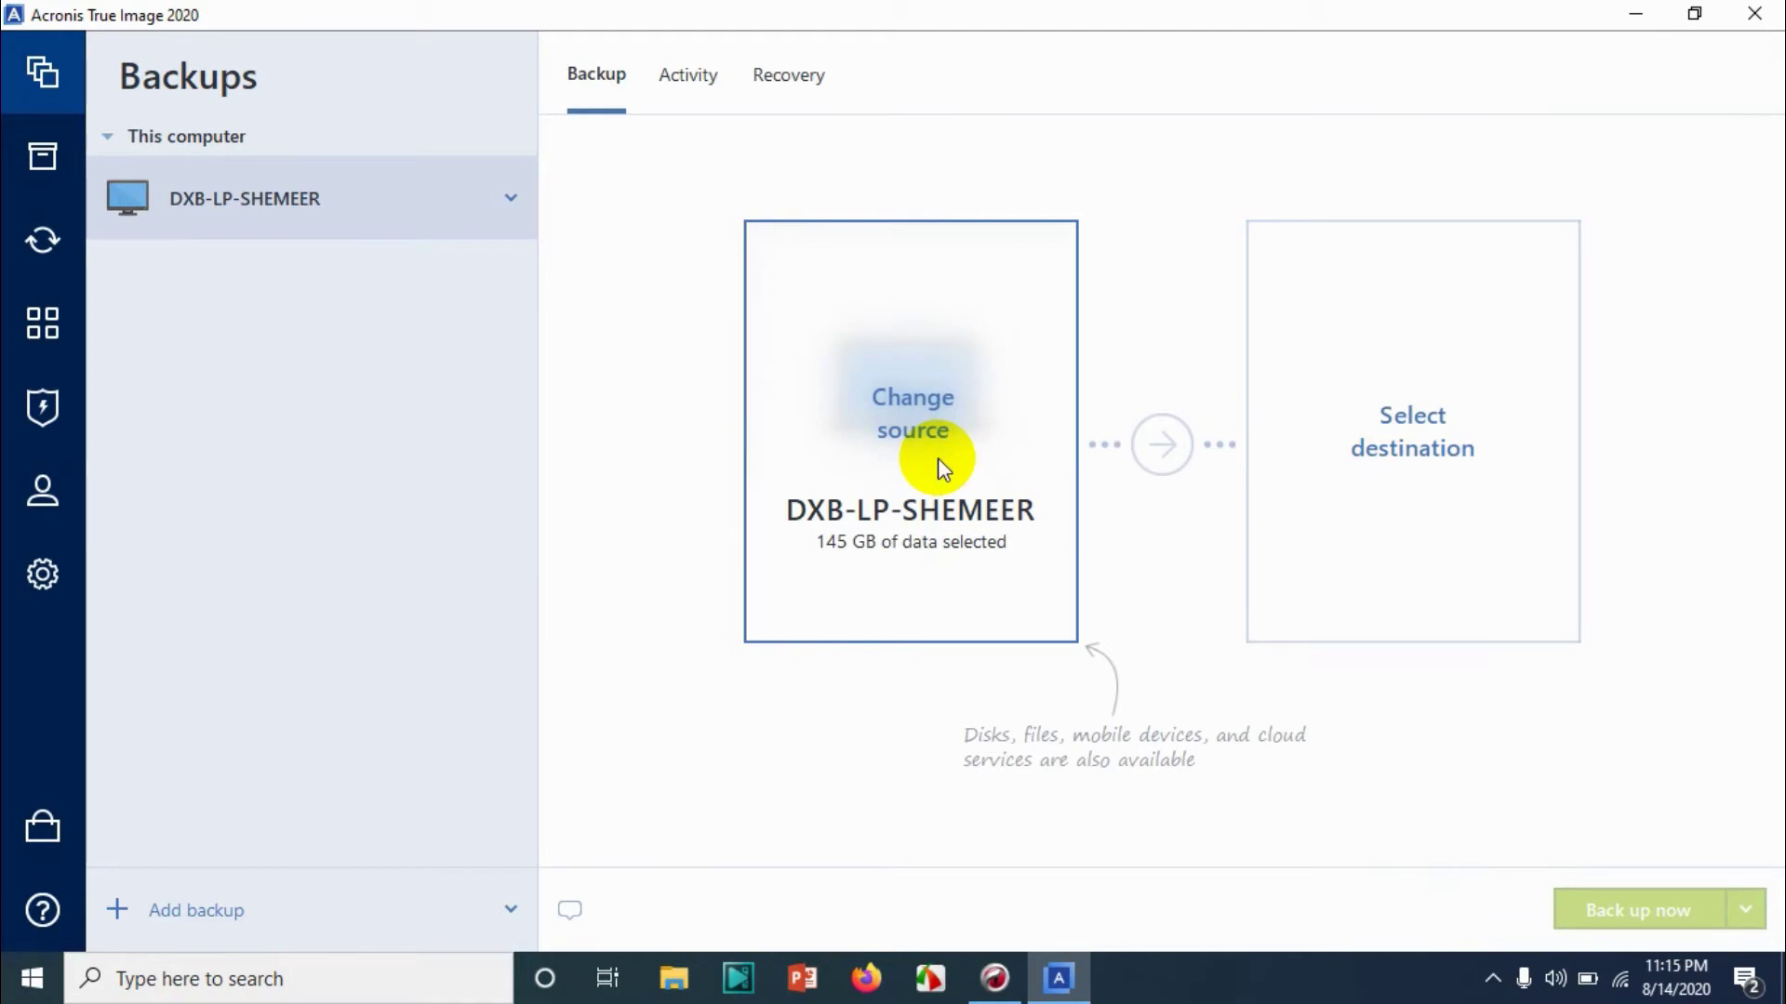
pyautogui.click(941, 470)
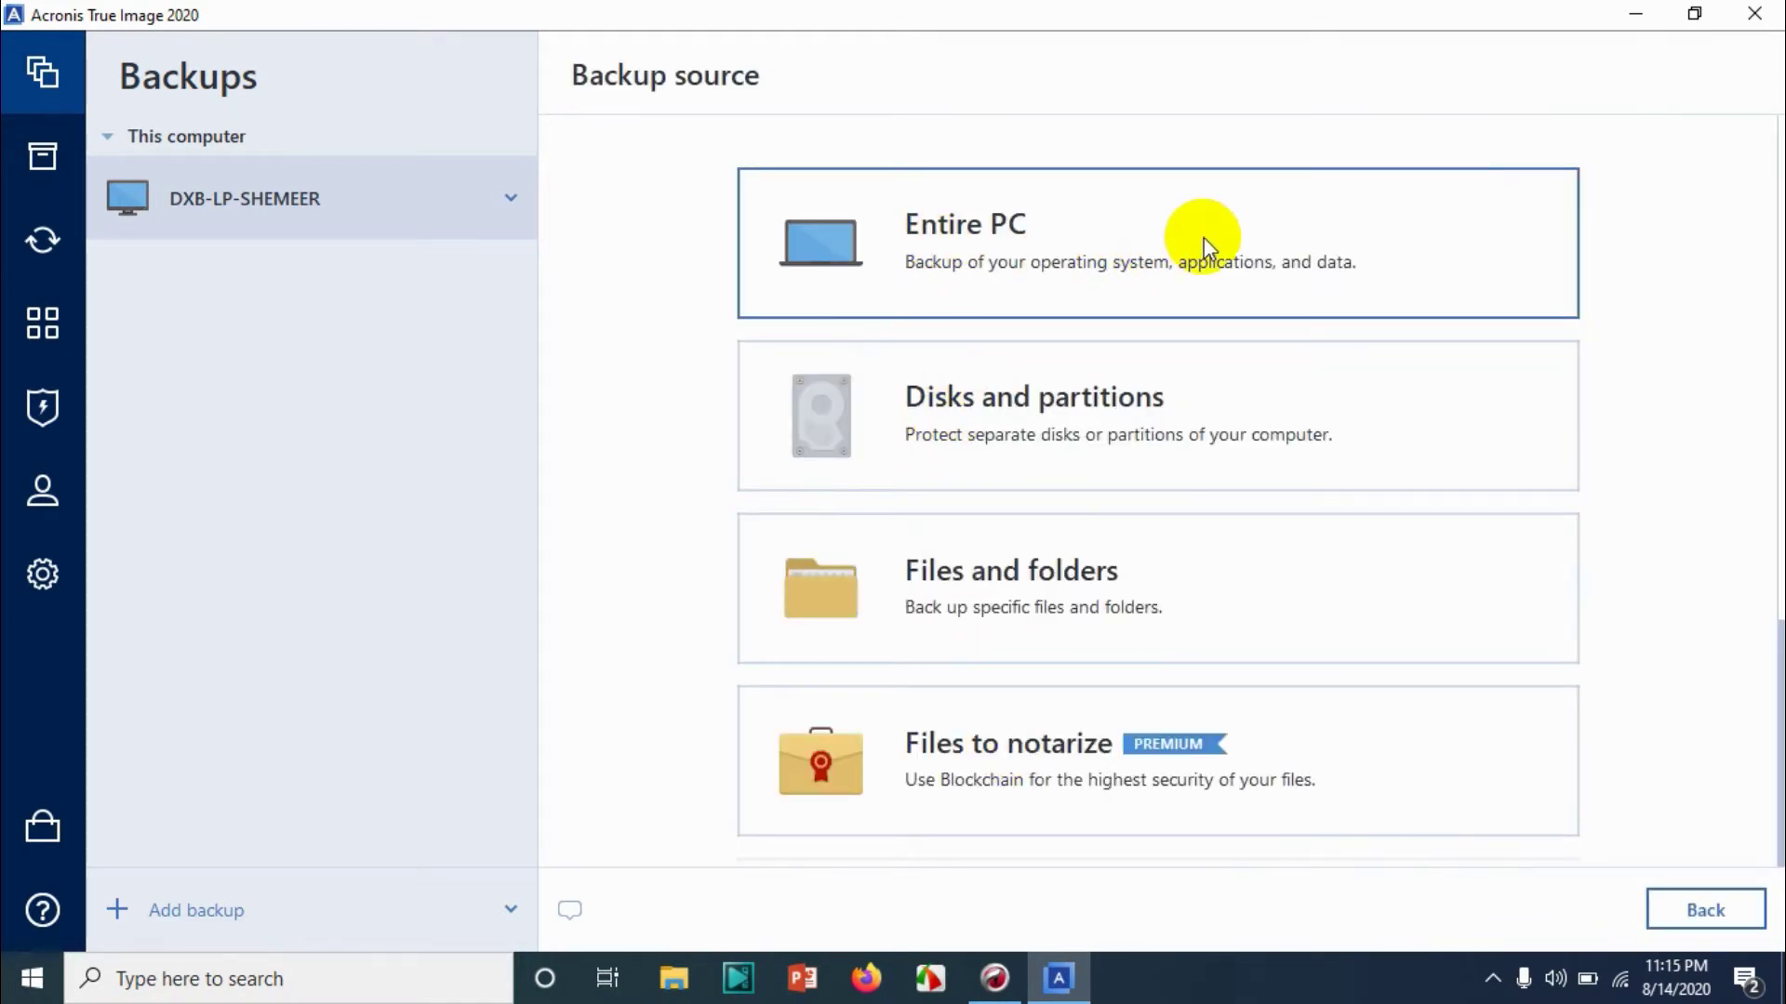
pyautogui.click(1076, 428)
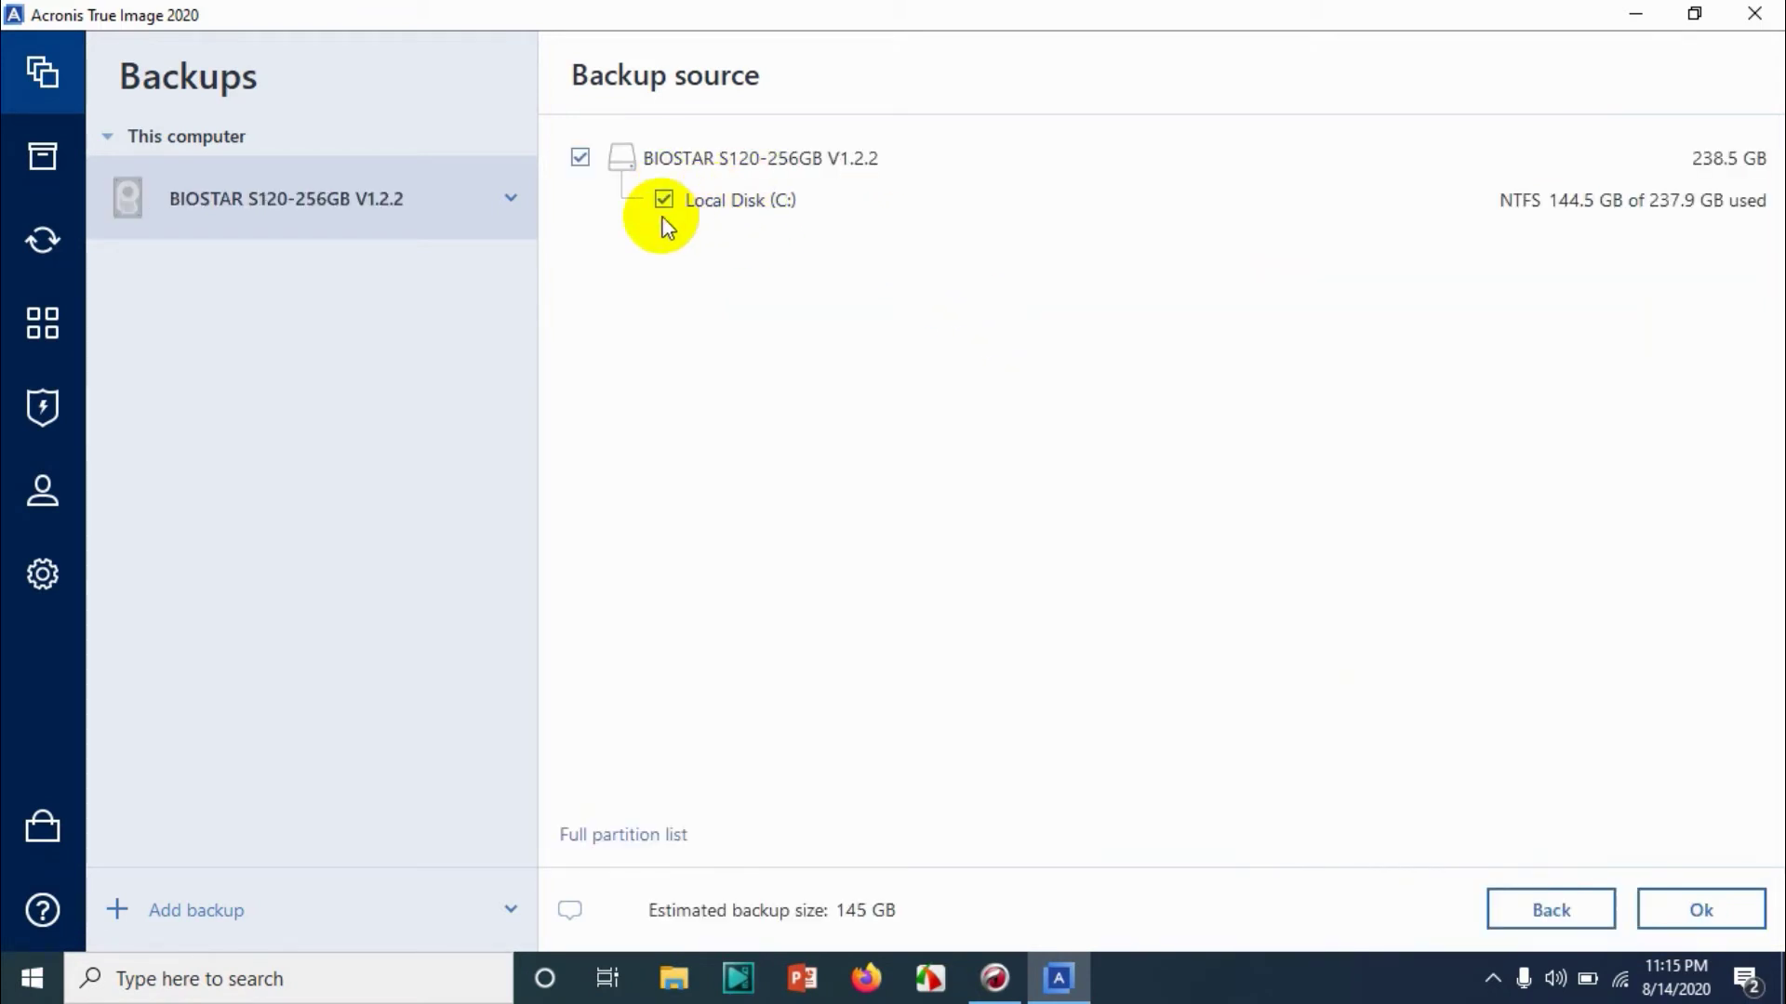
pyautogui.click(1534, 910)
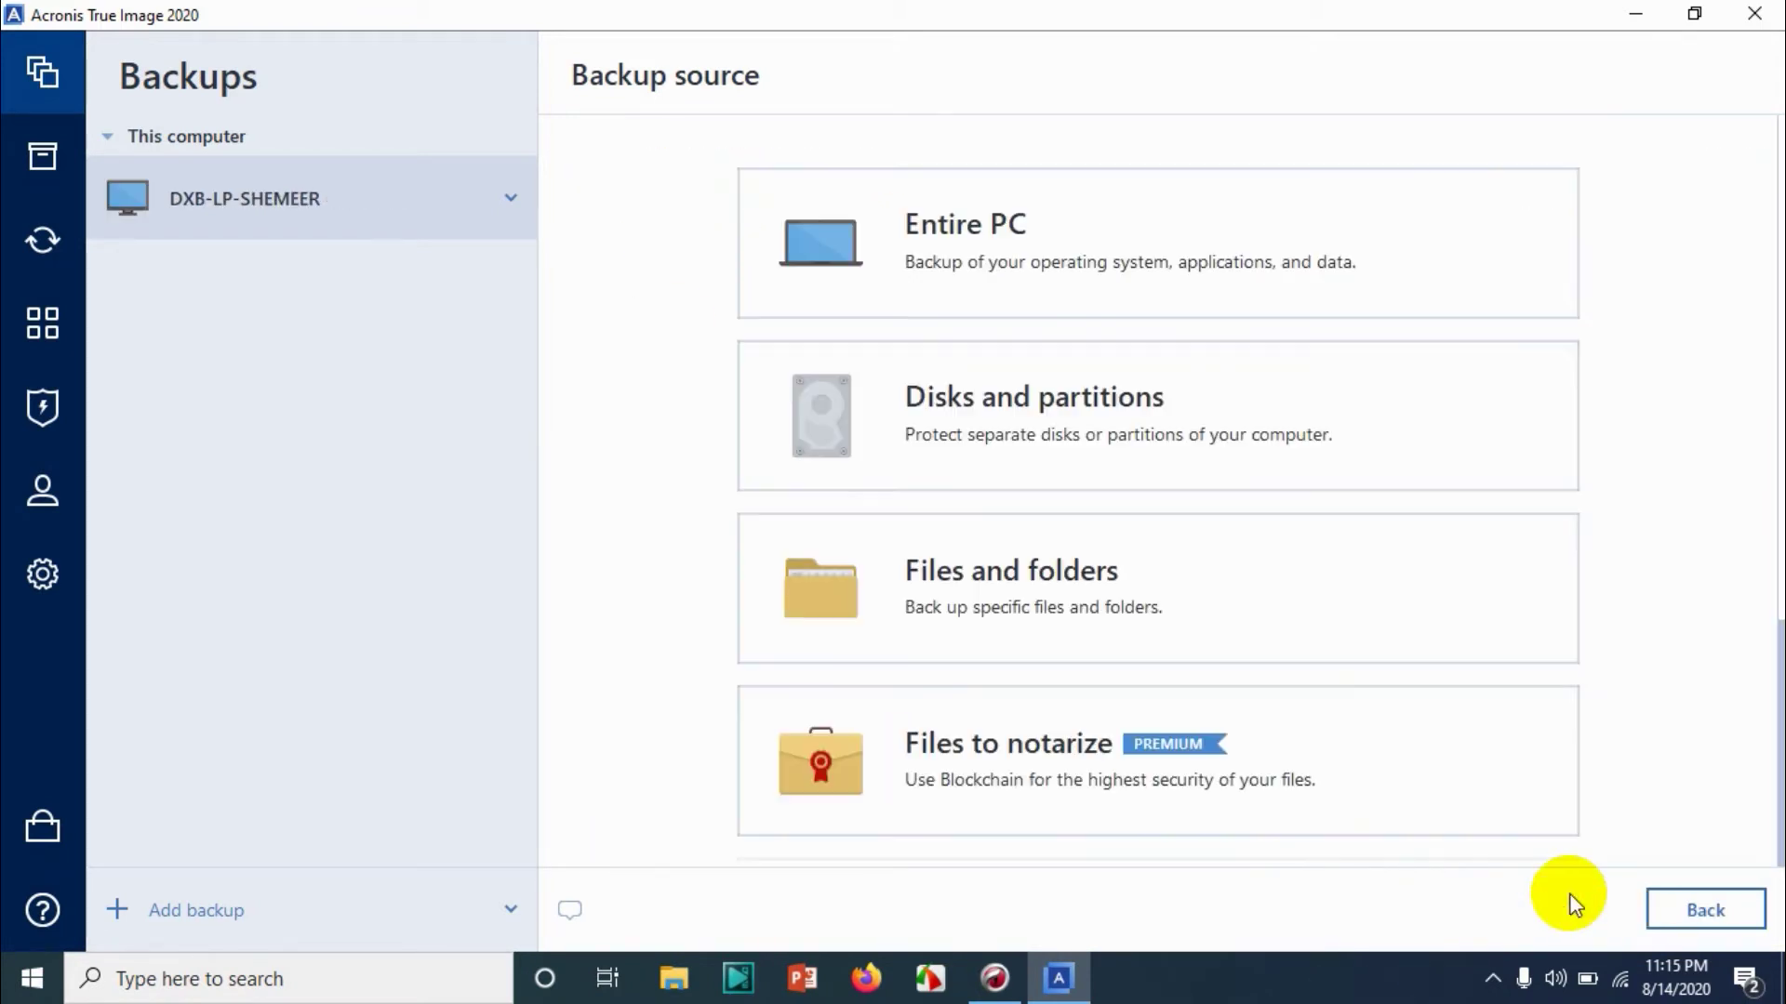
pyautogui.click(998, 605)
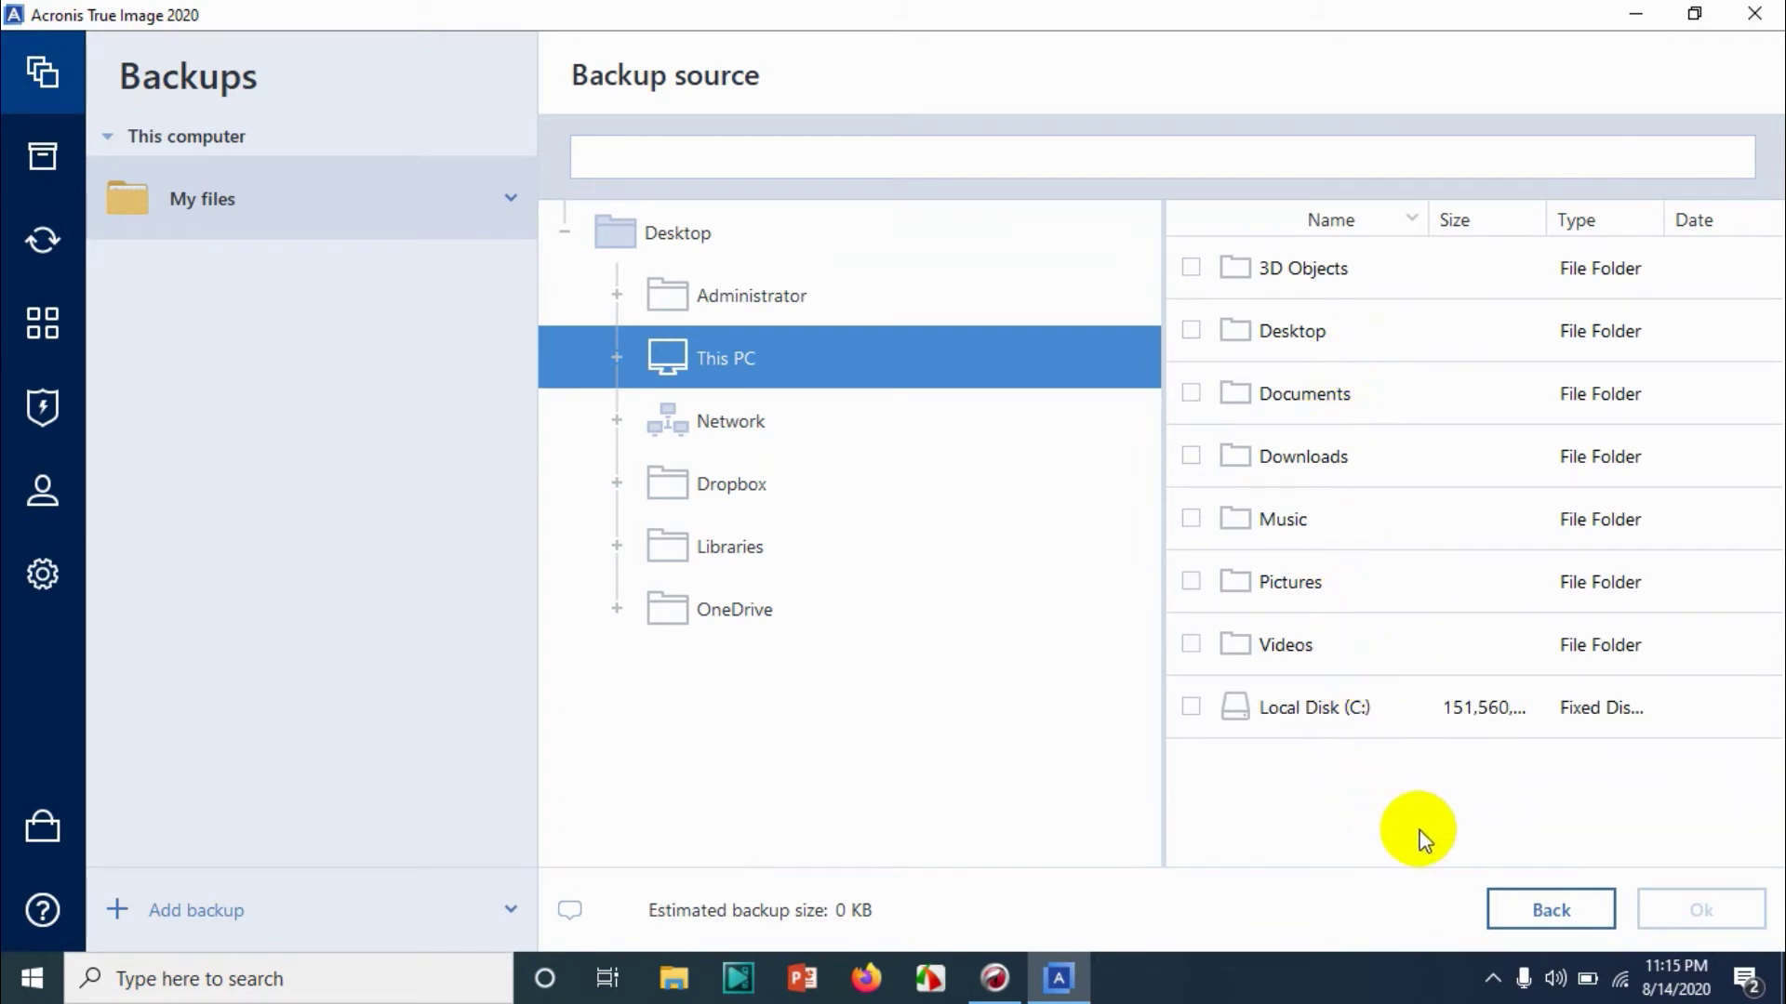
pyautogui.click(1542, 914)
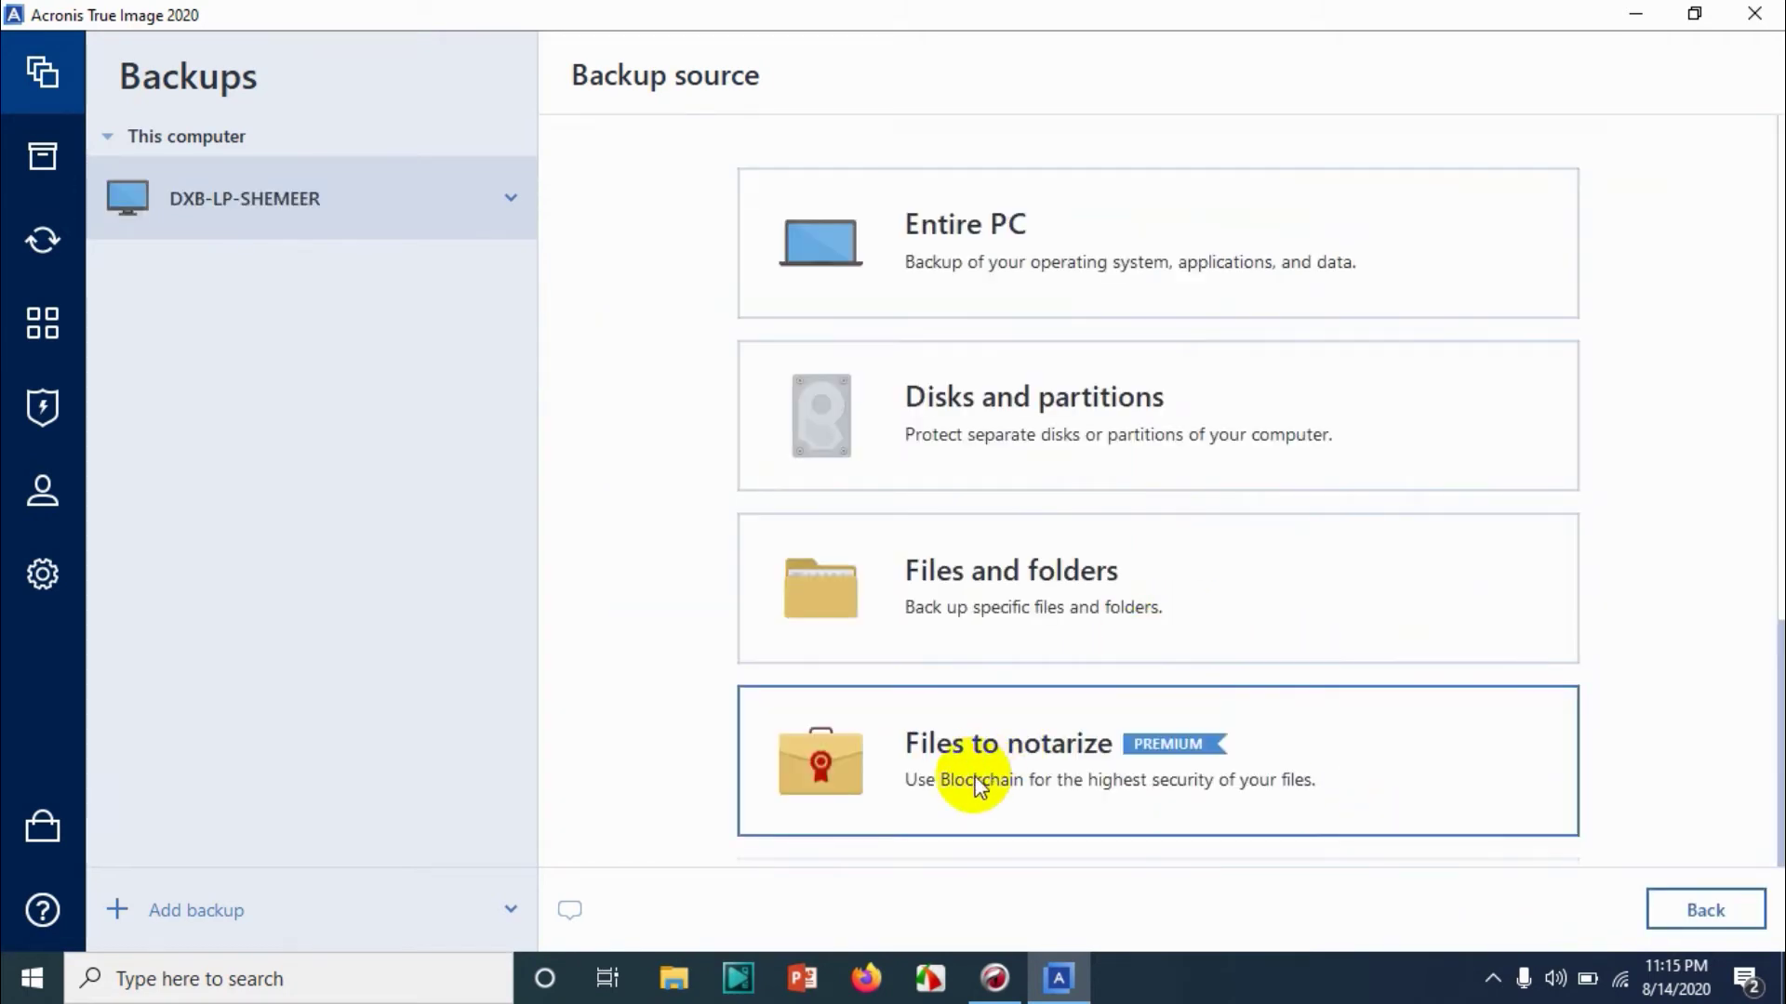
# Select Entire PC as the source and preview the external drive destination
pyautogui.click(937, 230)
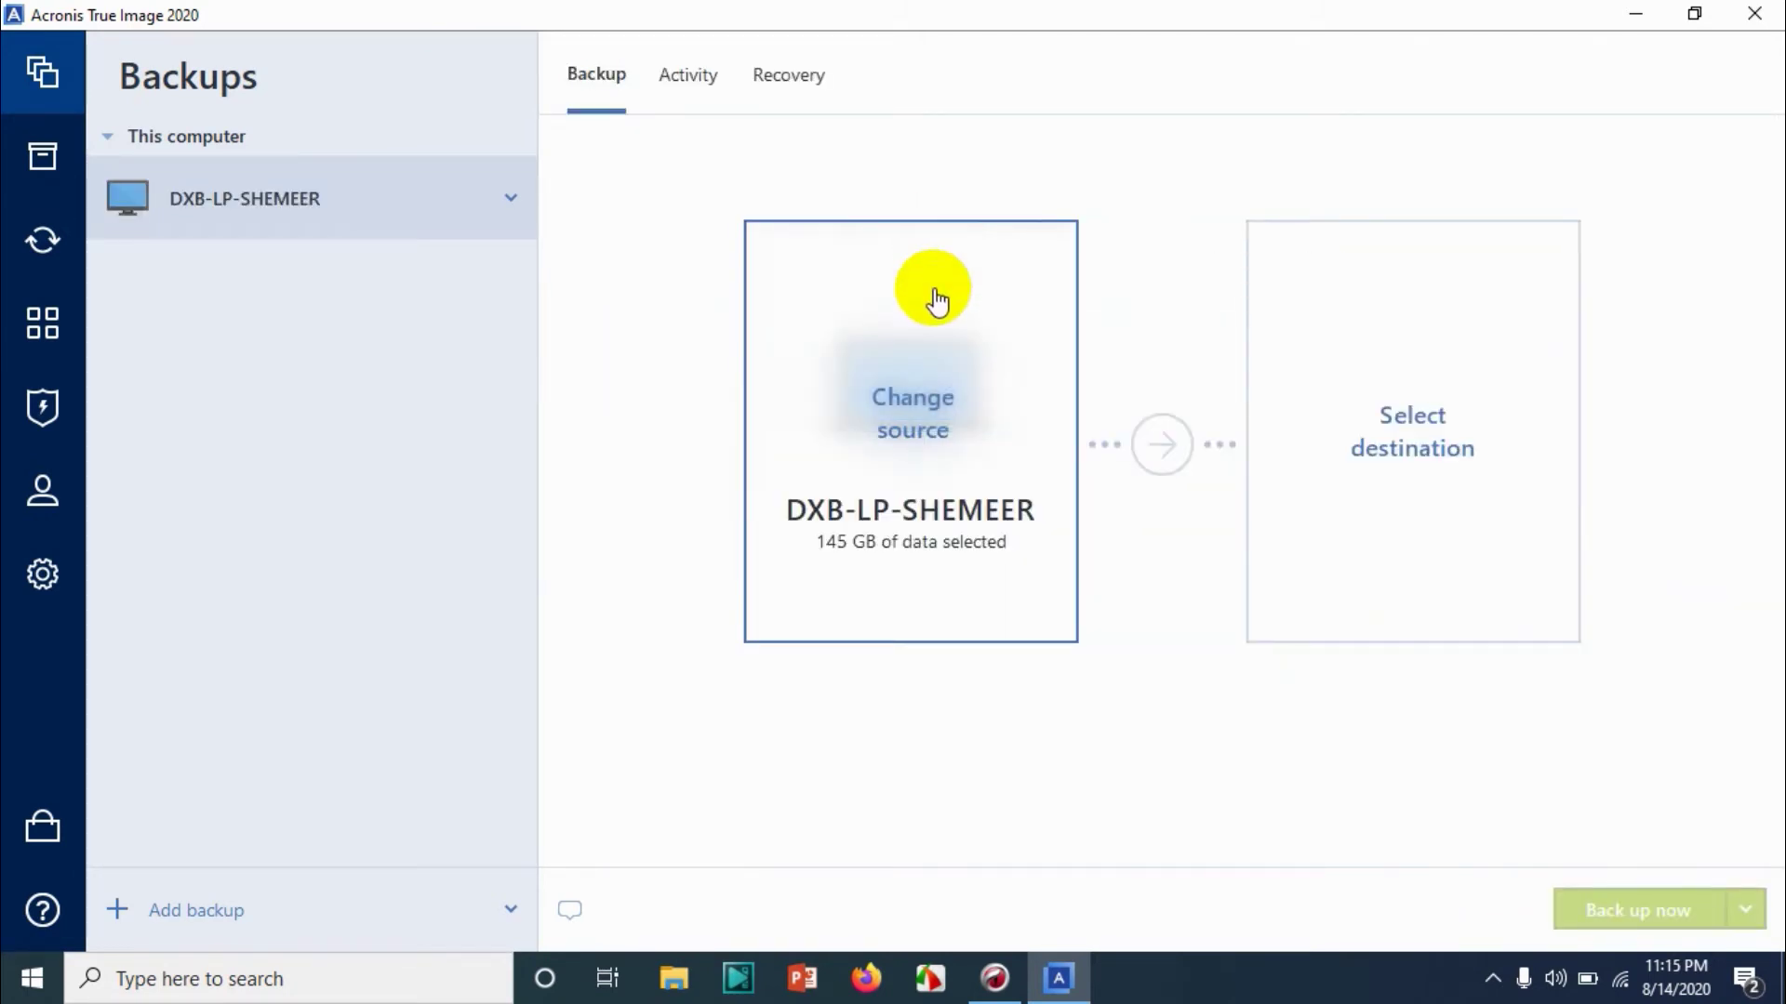
pyautogui.click(1387, 371)
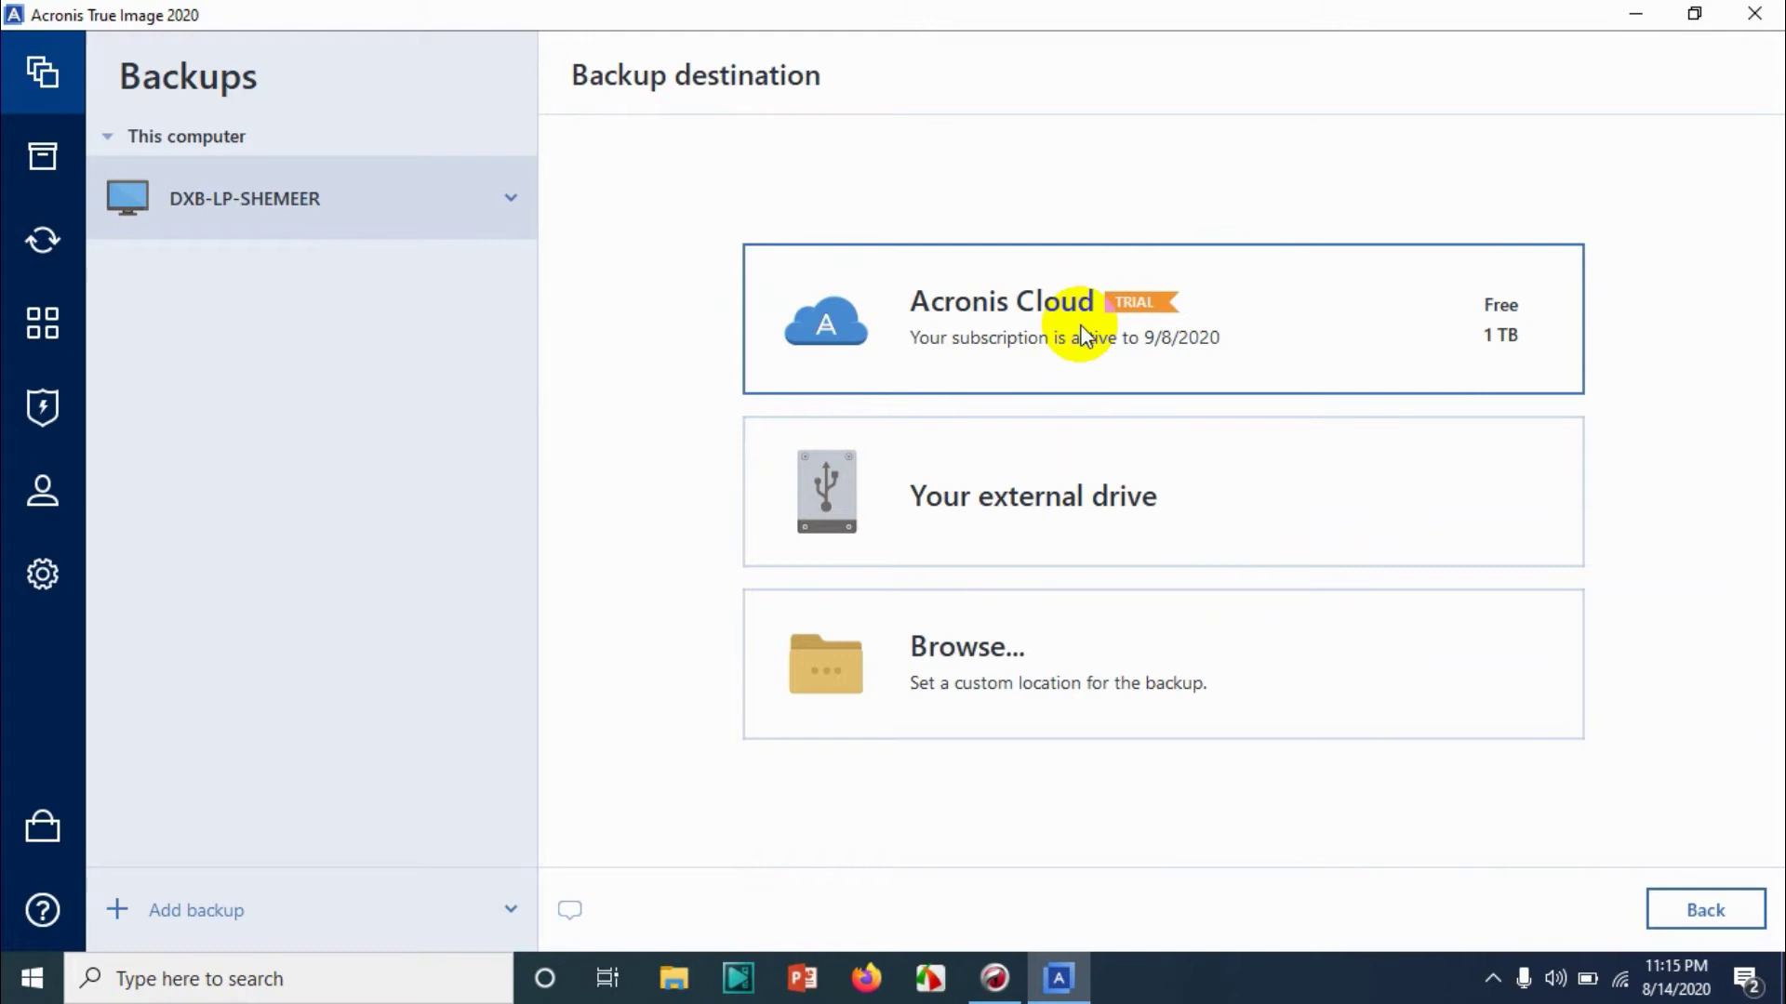
pyautogui.click(1028, 534)
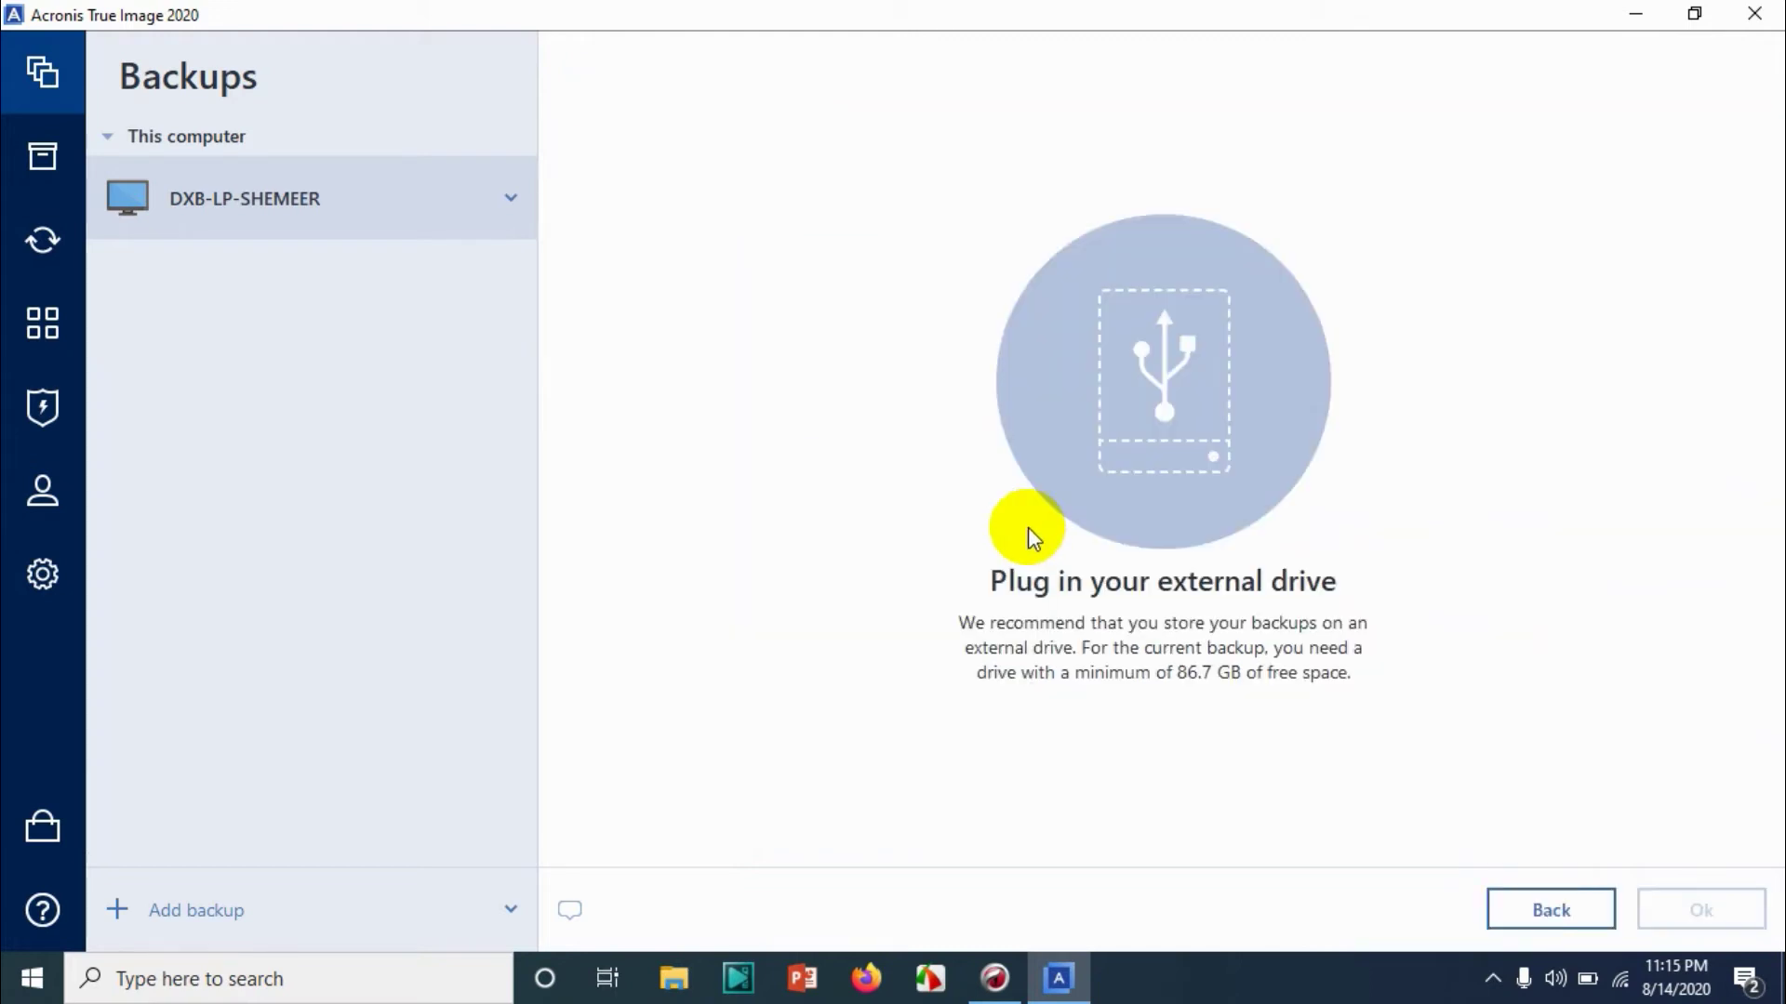
pyautogui.click(1587, 907)
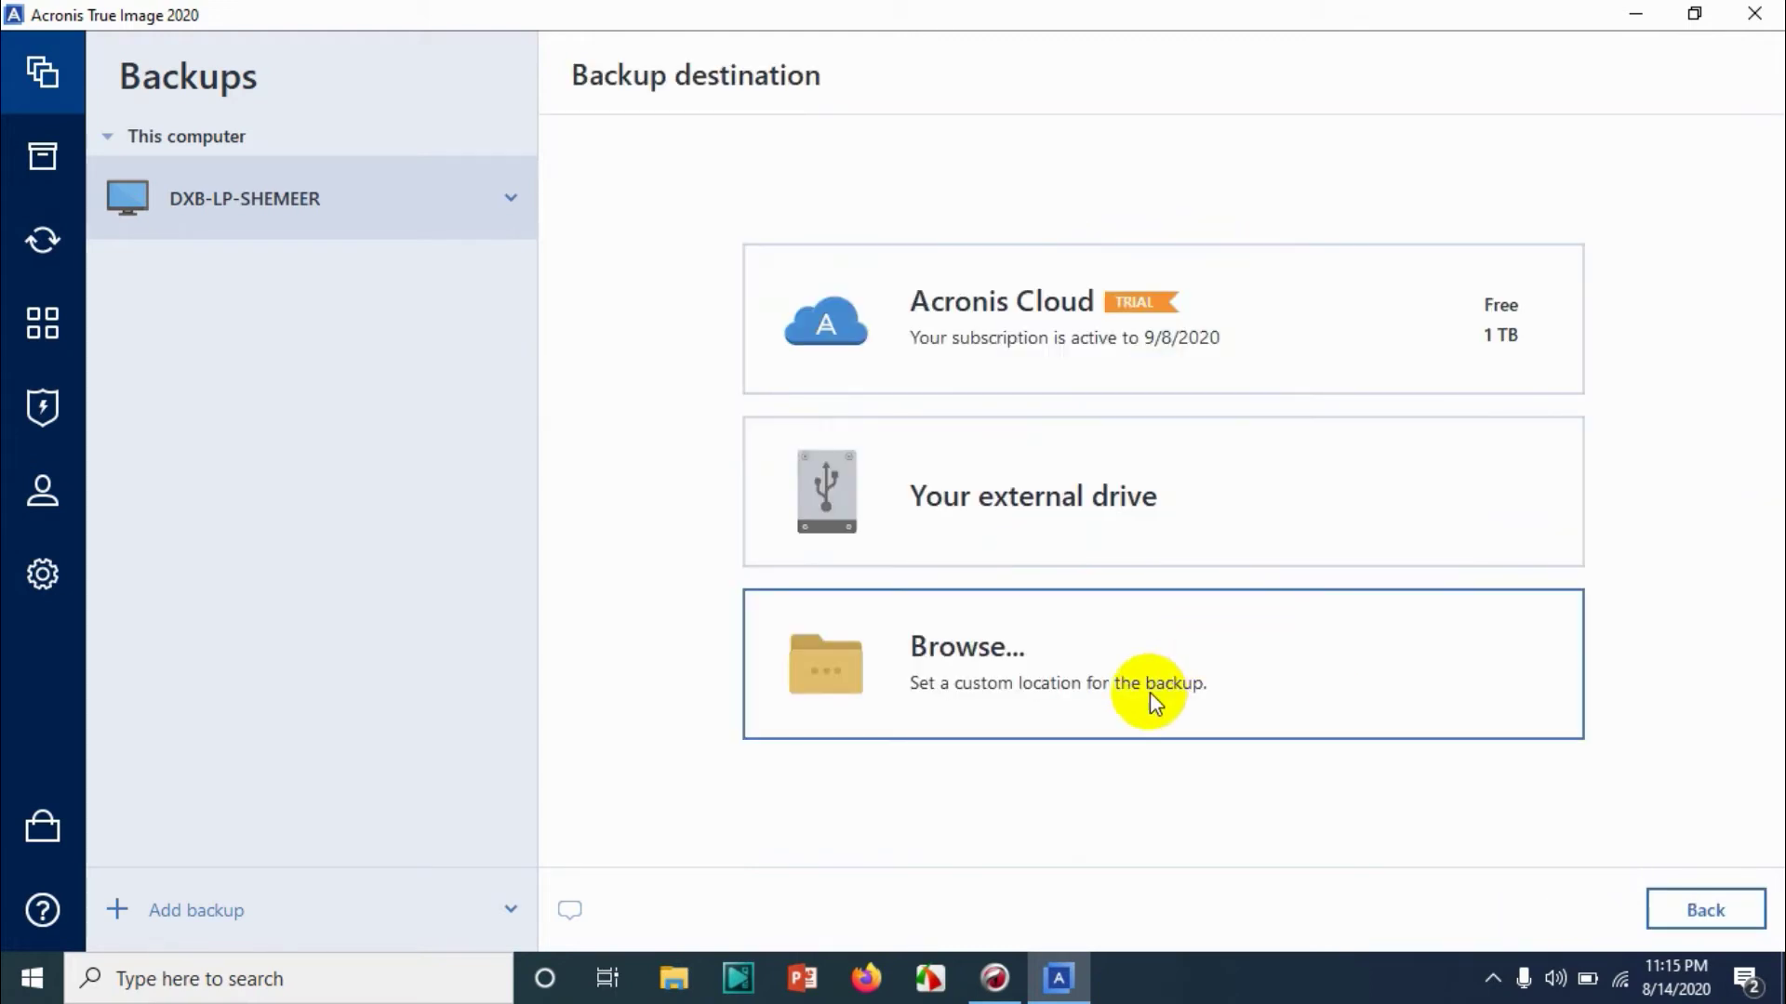
# In the custom location browser, start and cancel a new FTP connection, then select My NAS connections
pyautogui.click(973, 701)
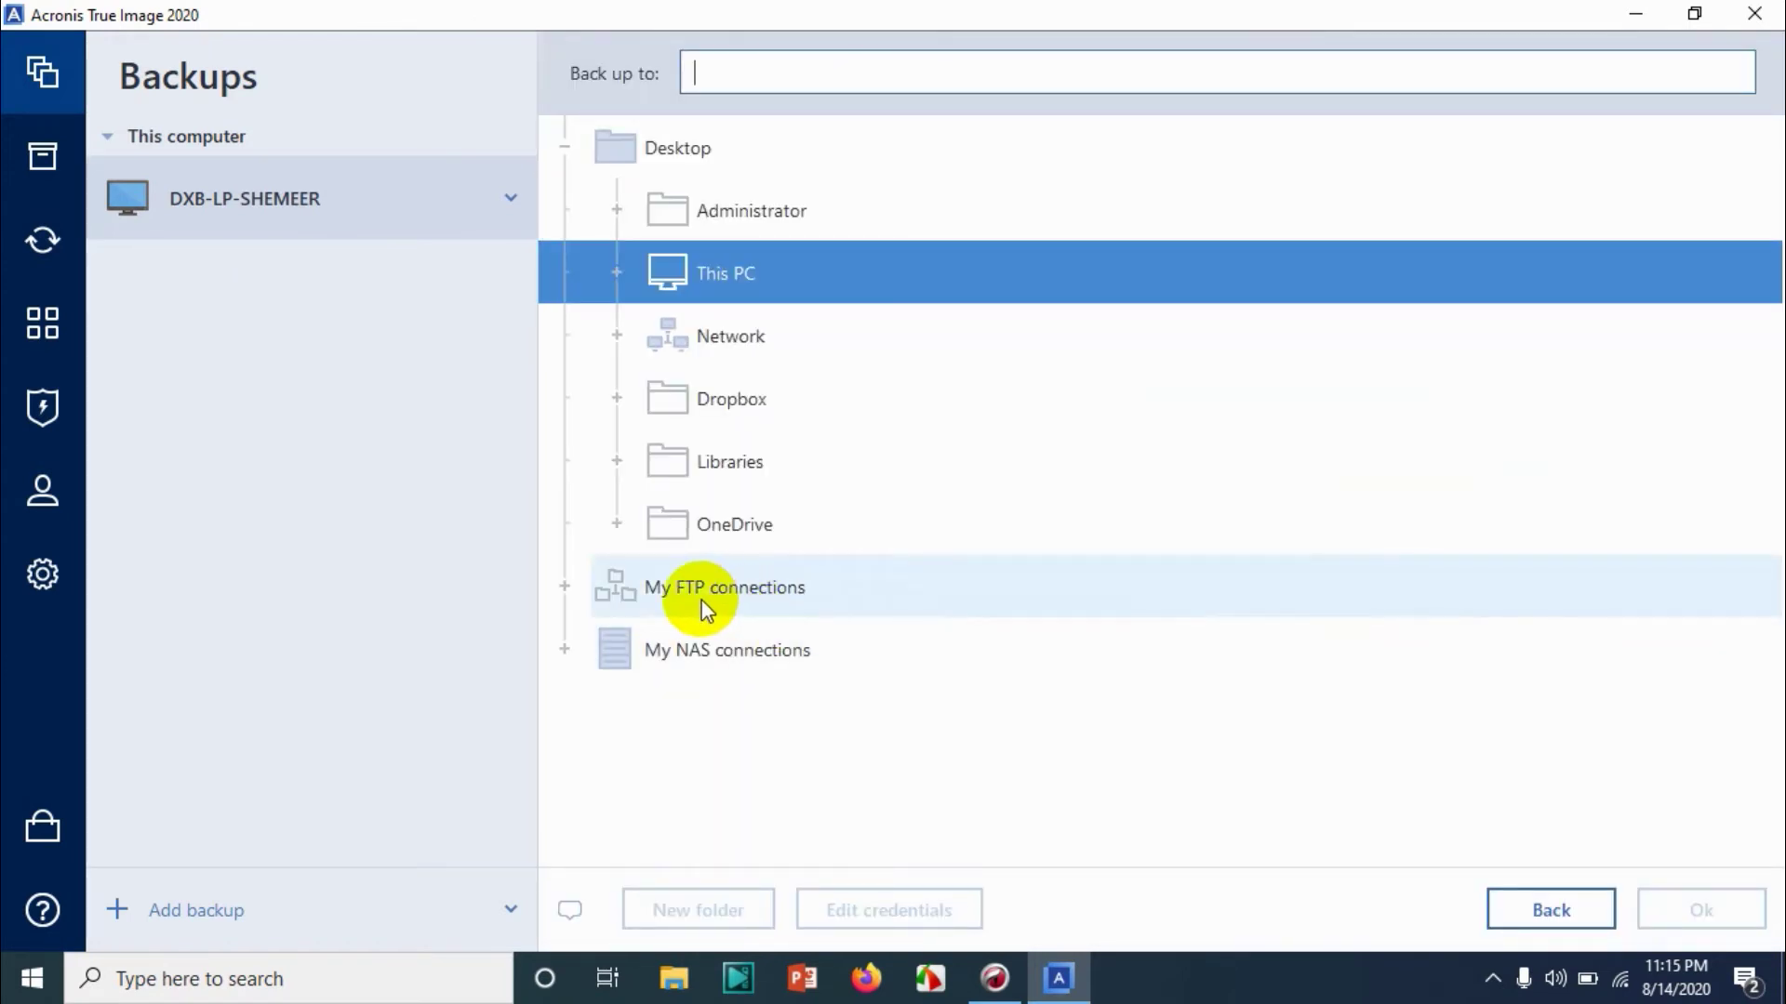
pyautogui.click(563, 586)
pyautogui.click(665, 641)
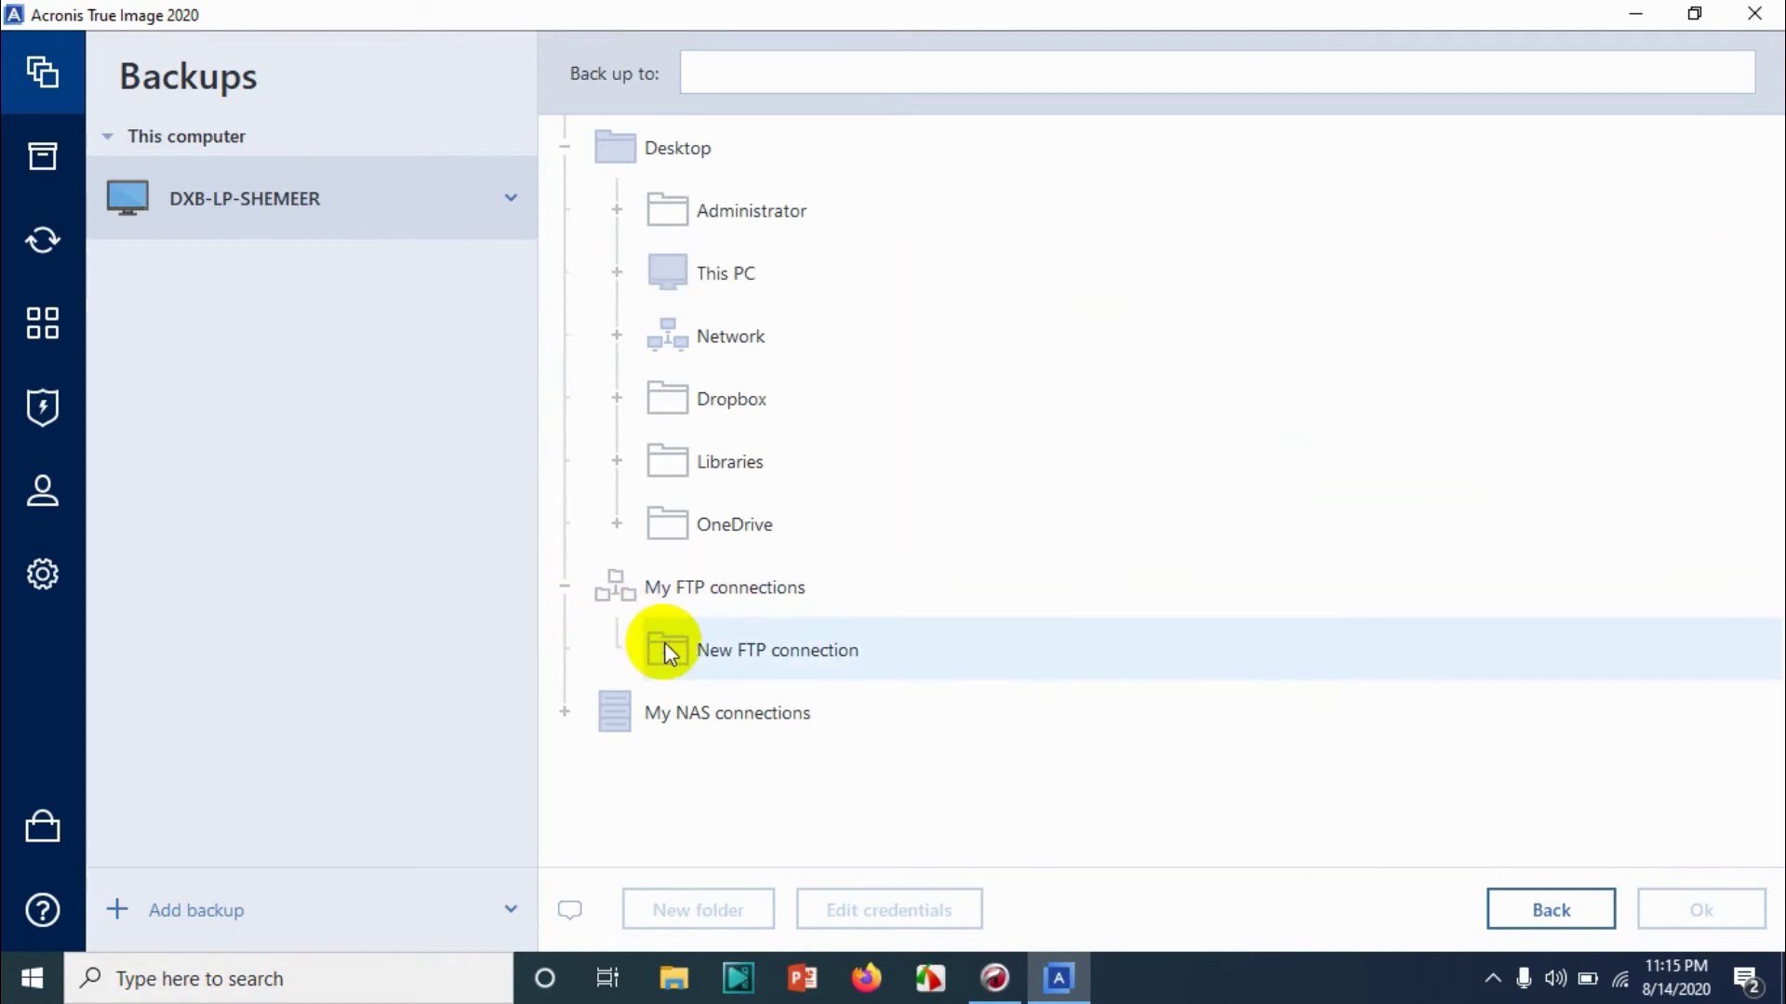
pyautogui.click(689, 332)
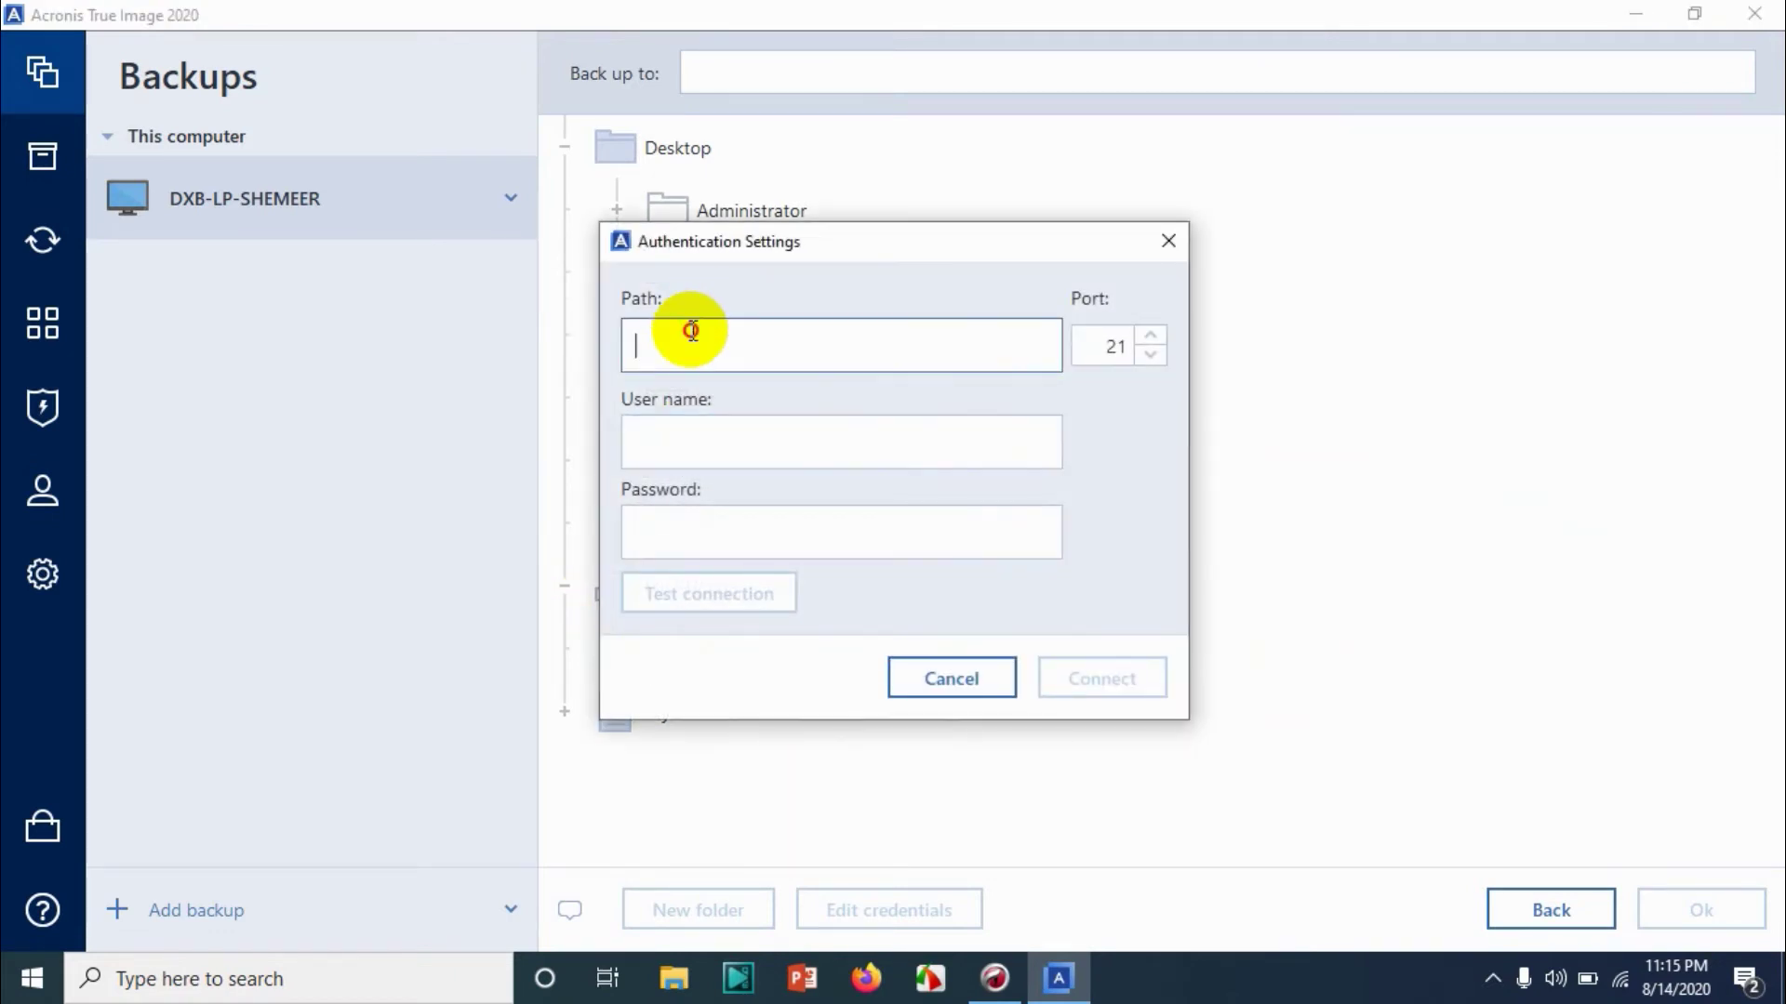
pyautogui.click(705, 468)
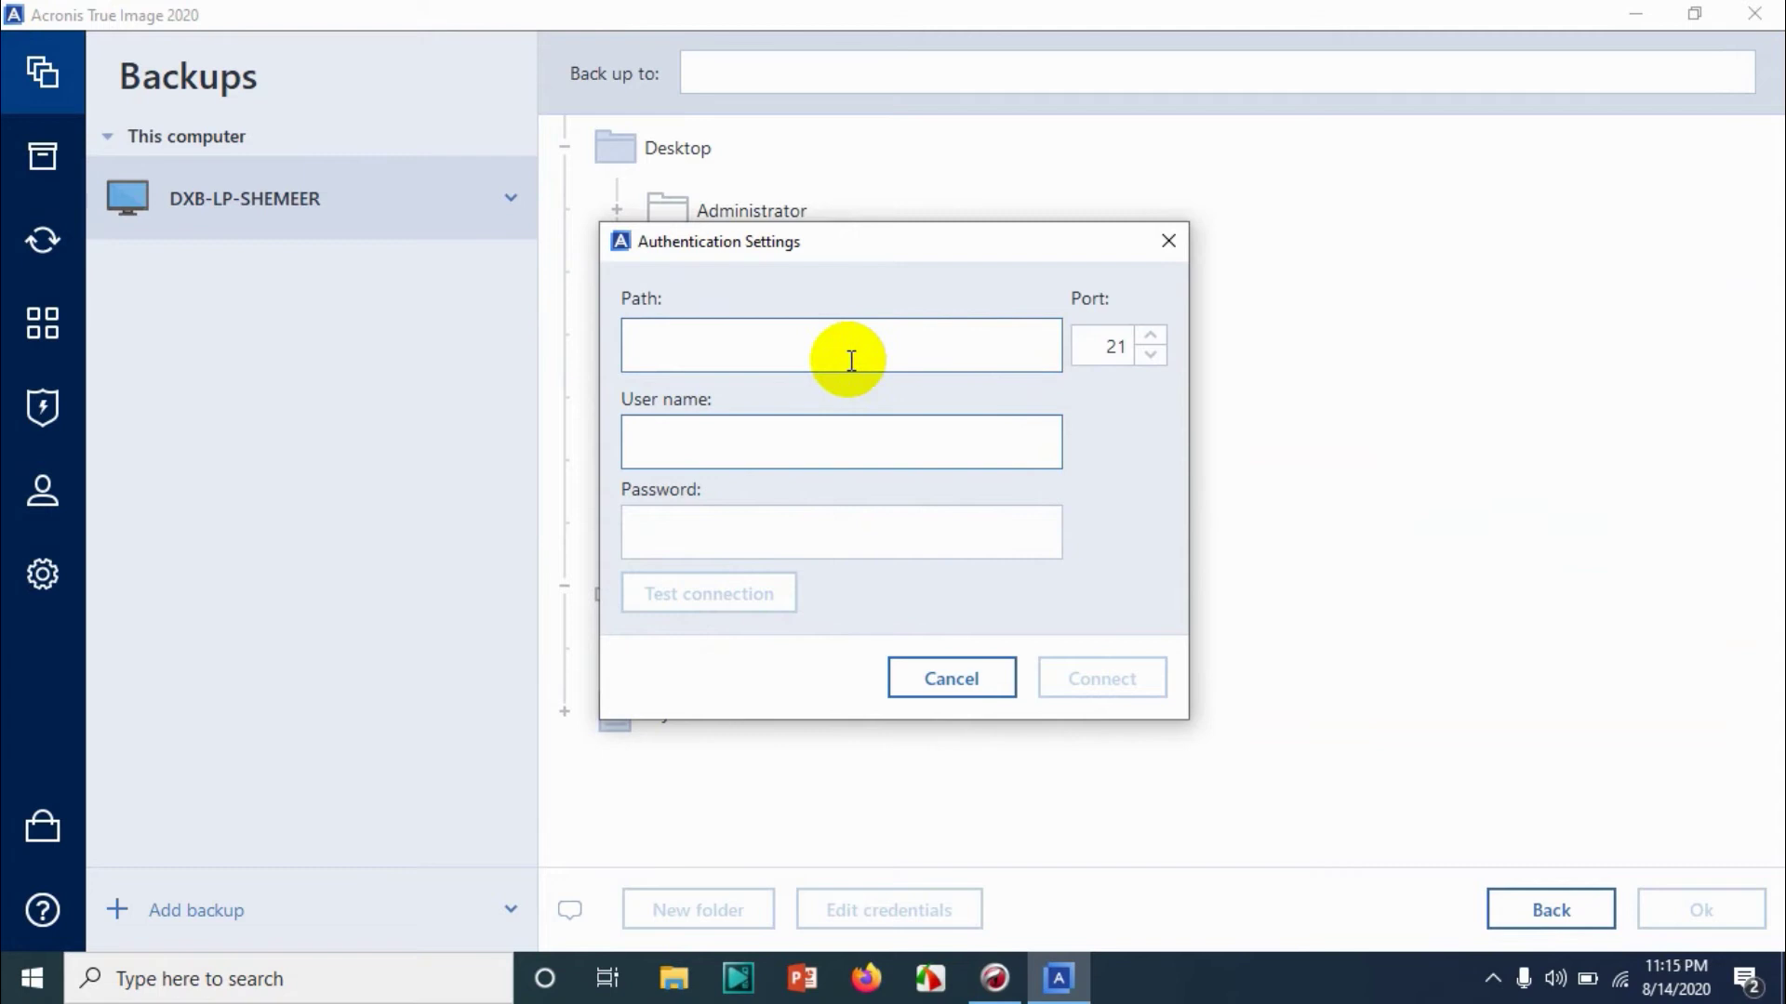
pyautogui.click(1175, 240)
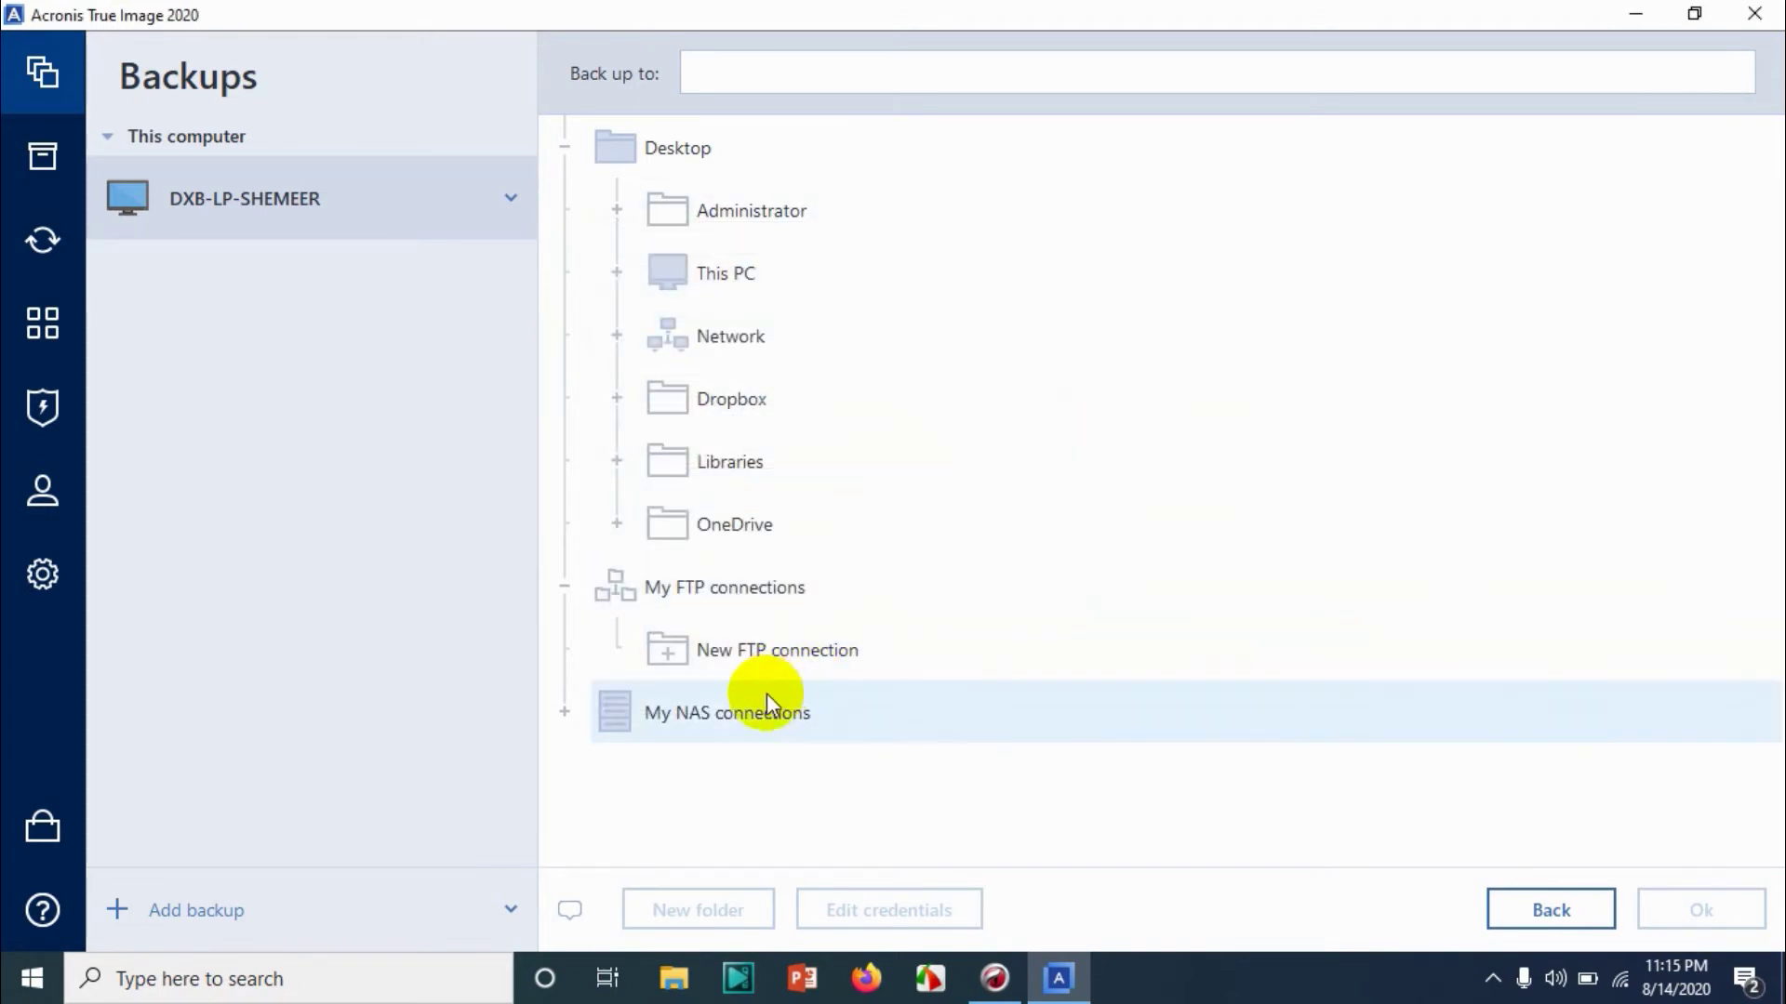
pyautogui.click(761, 711)
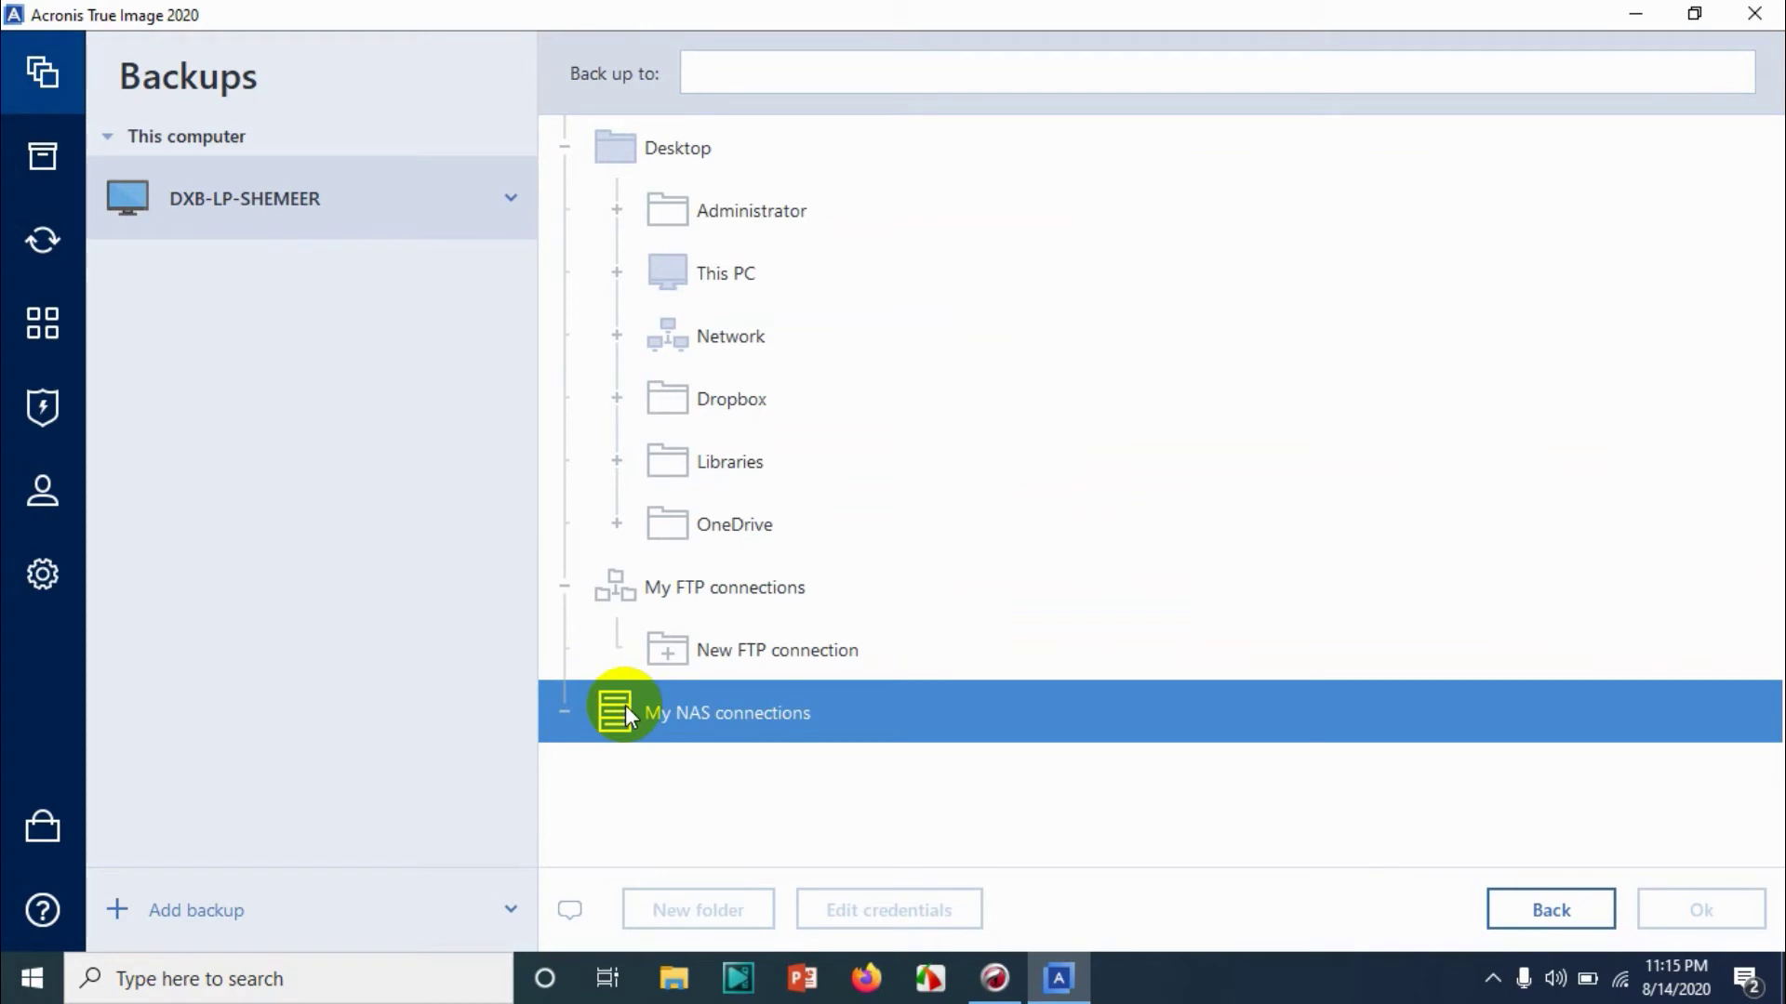
# Choose Acronis Cloud as the destination and close encryption without setting a password
pyautogui.click(1567, 893)
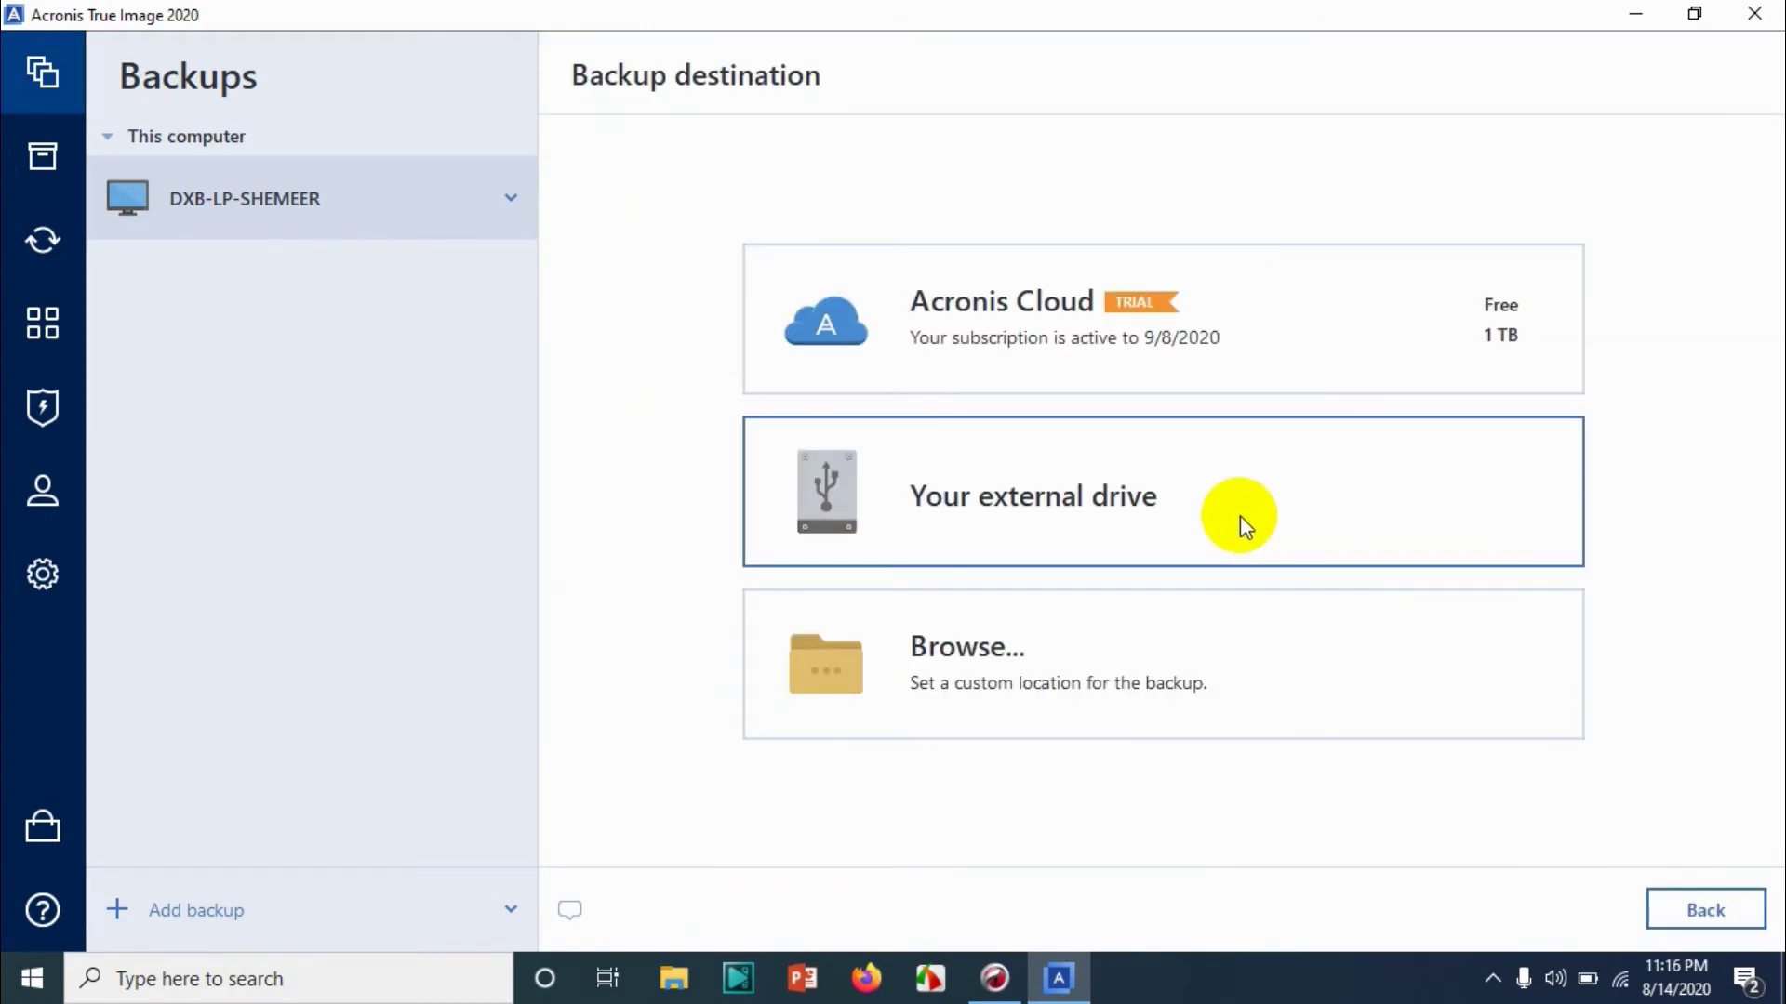
pyautogui.click(1024, 312)
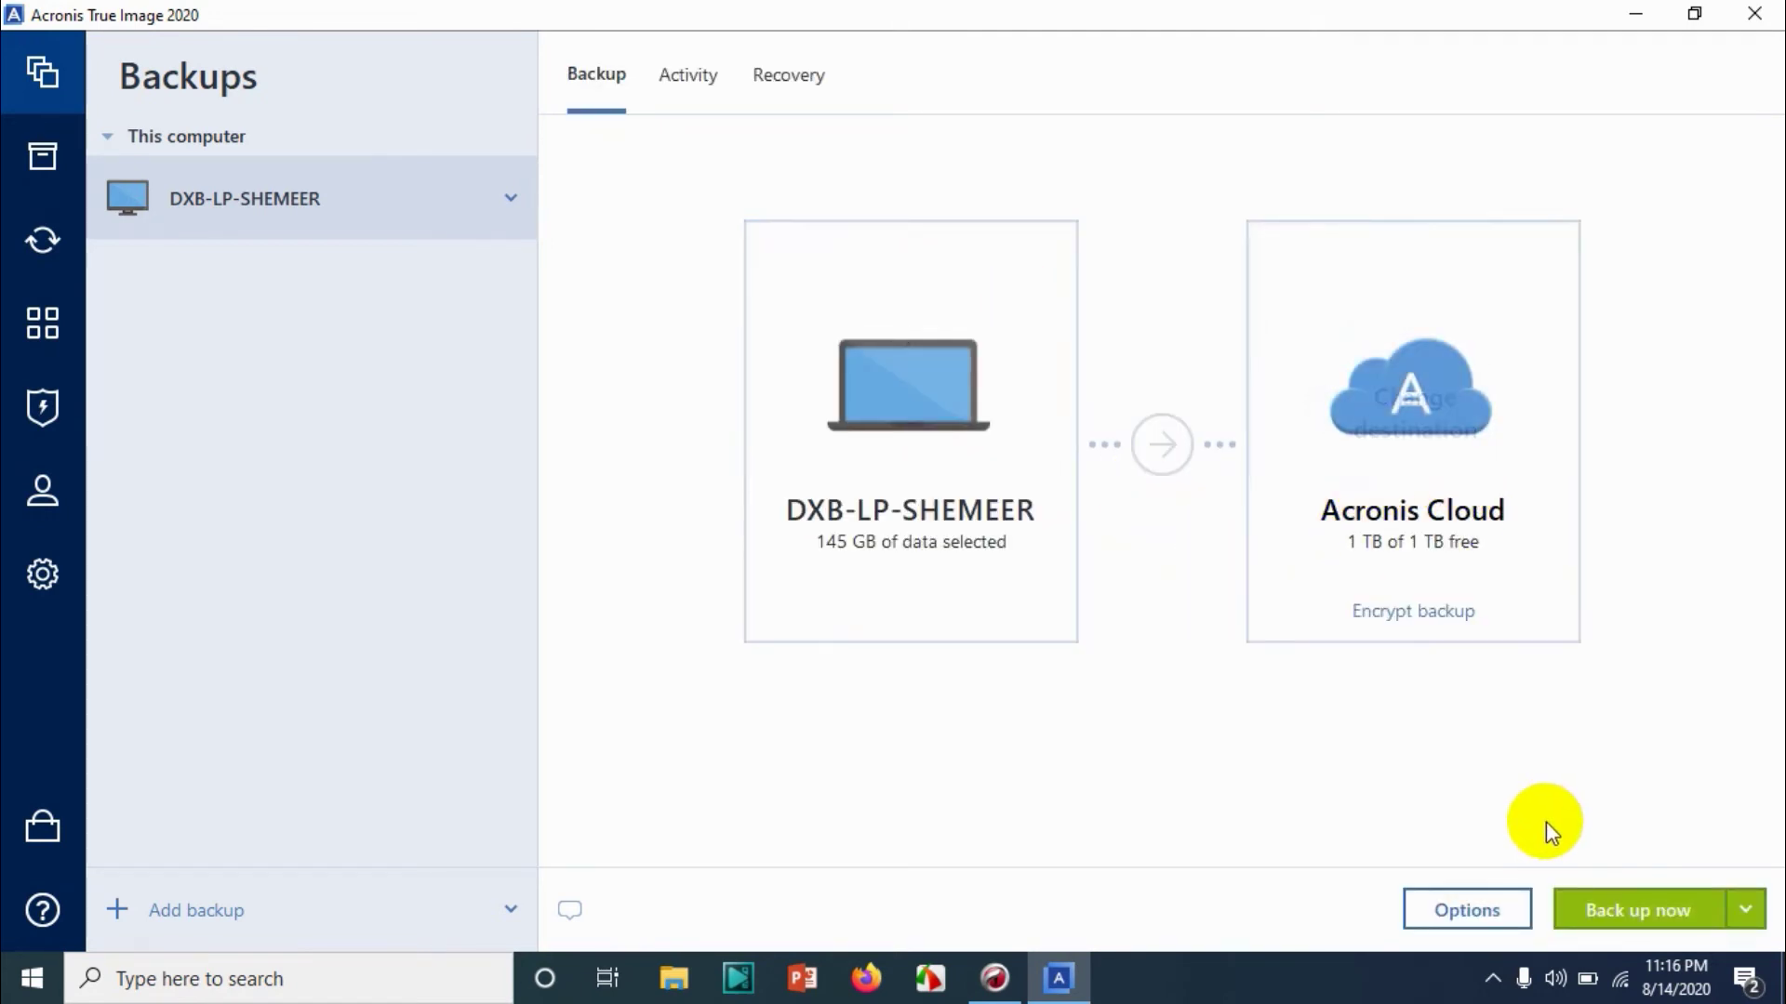
pyautogui.click(1444, 621)
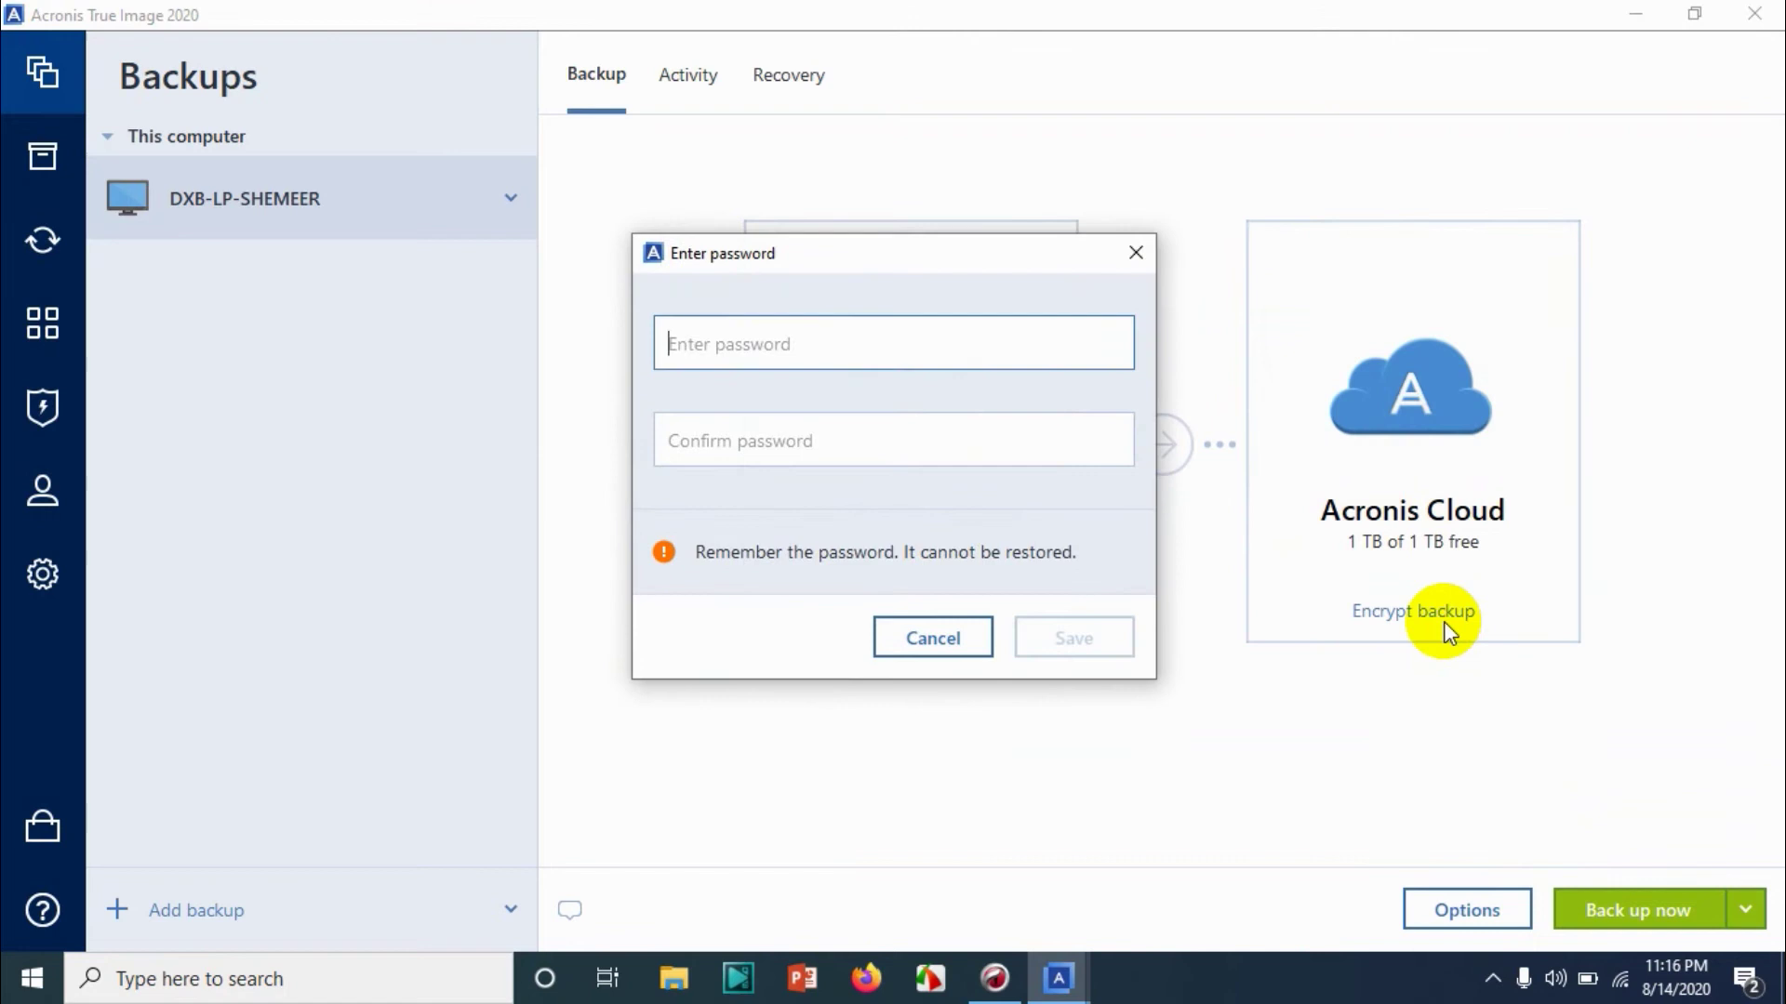
pyautogui.click(1146, 248)
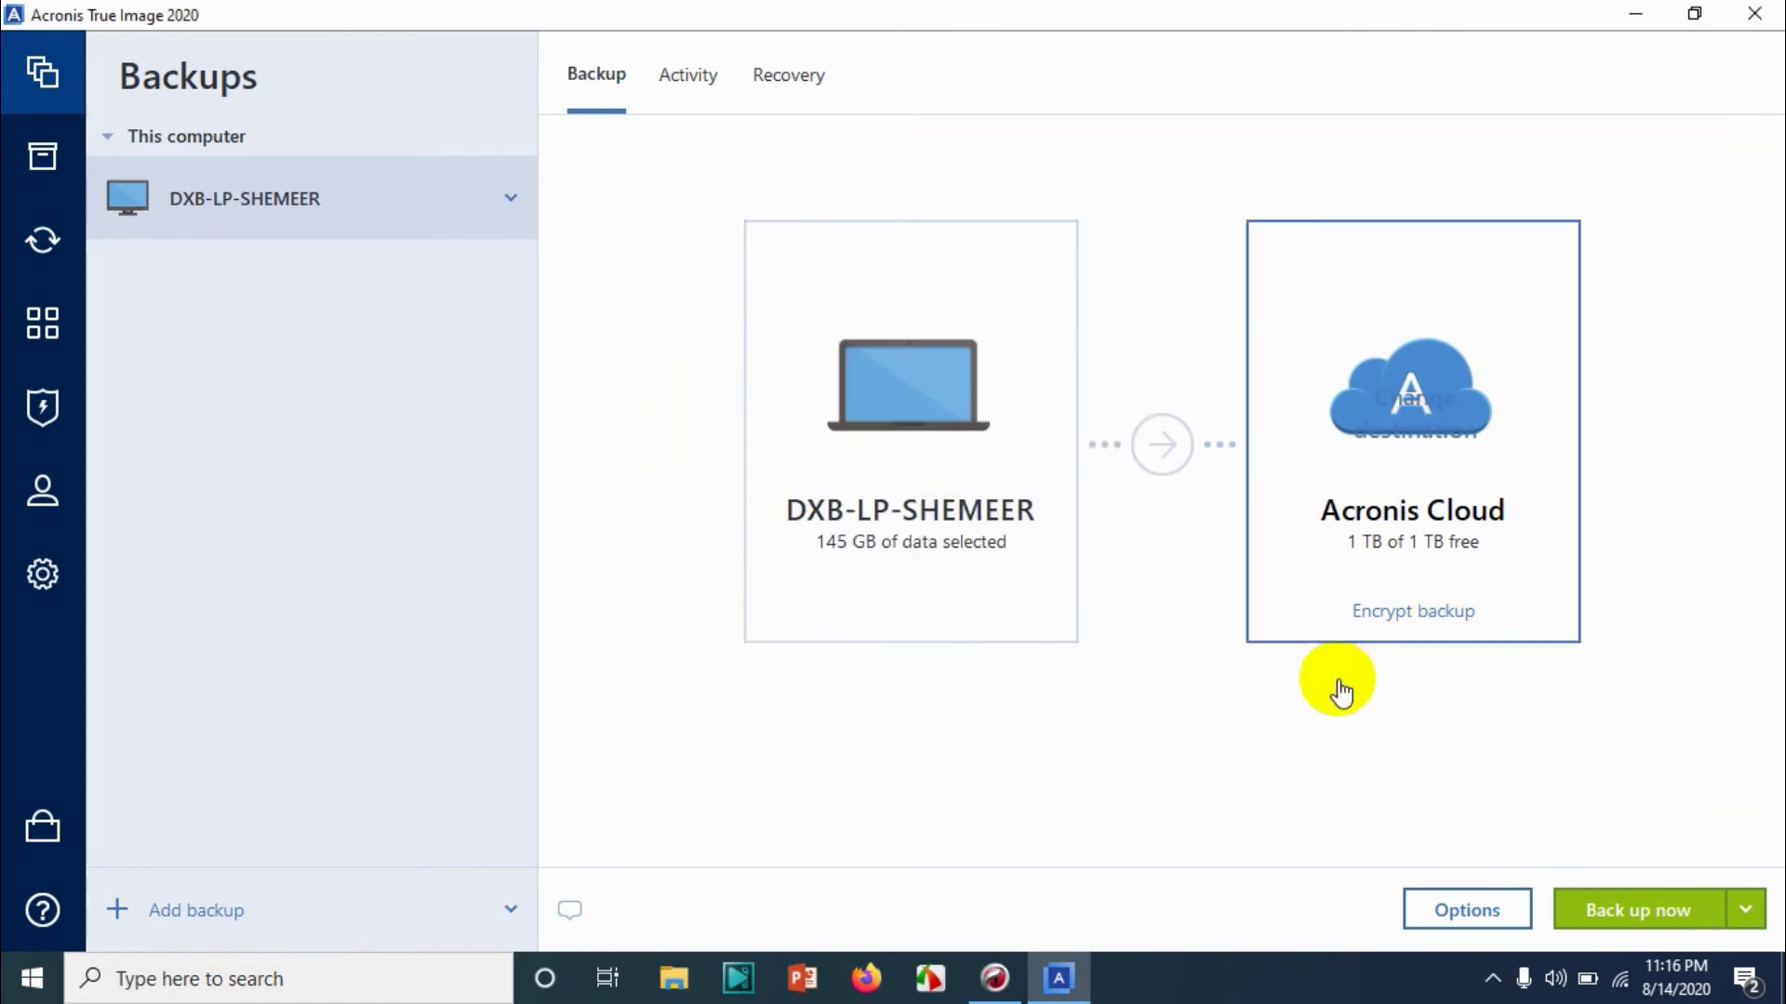
# Start the Acronis Cloud backup, ticking then unticking 'Shut down the computer after completion'
pyautogui.click(1677, 914)
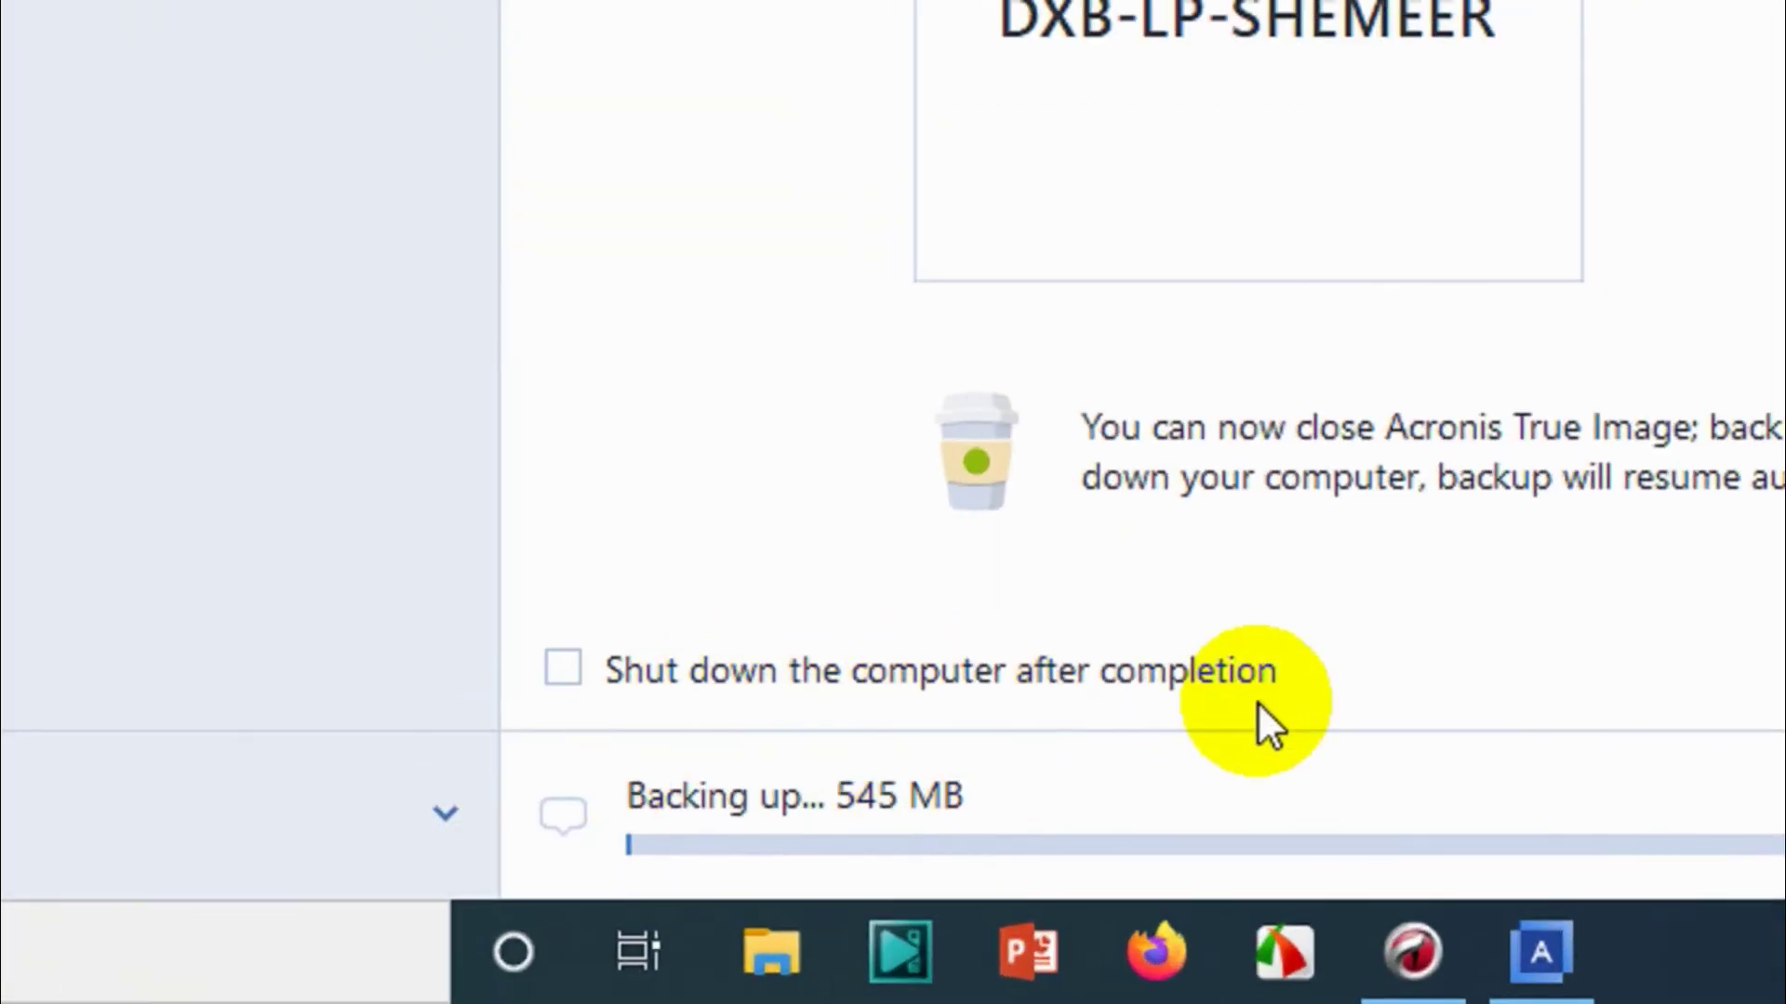
pyautogui.click(911, 696)
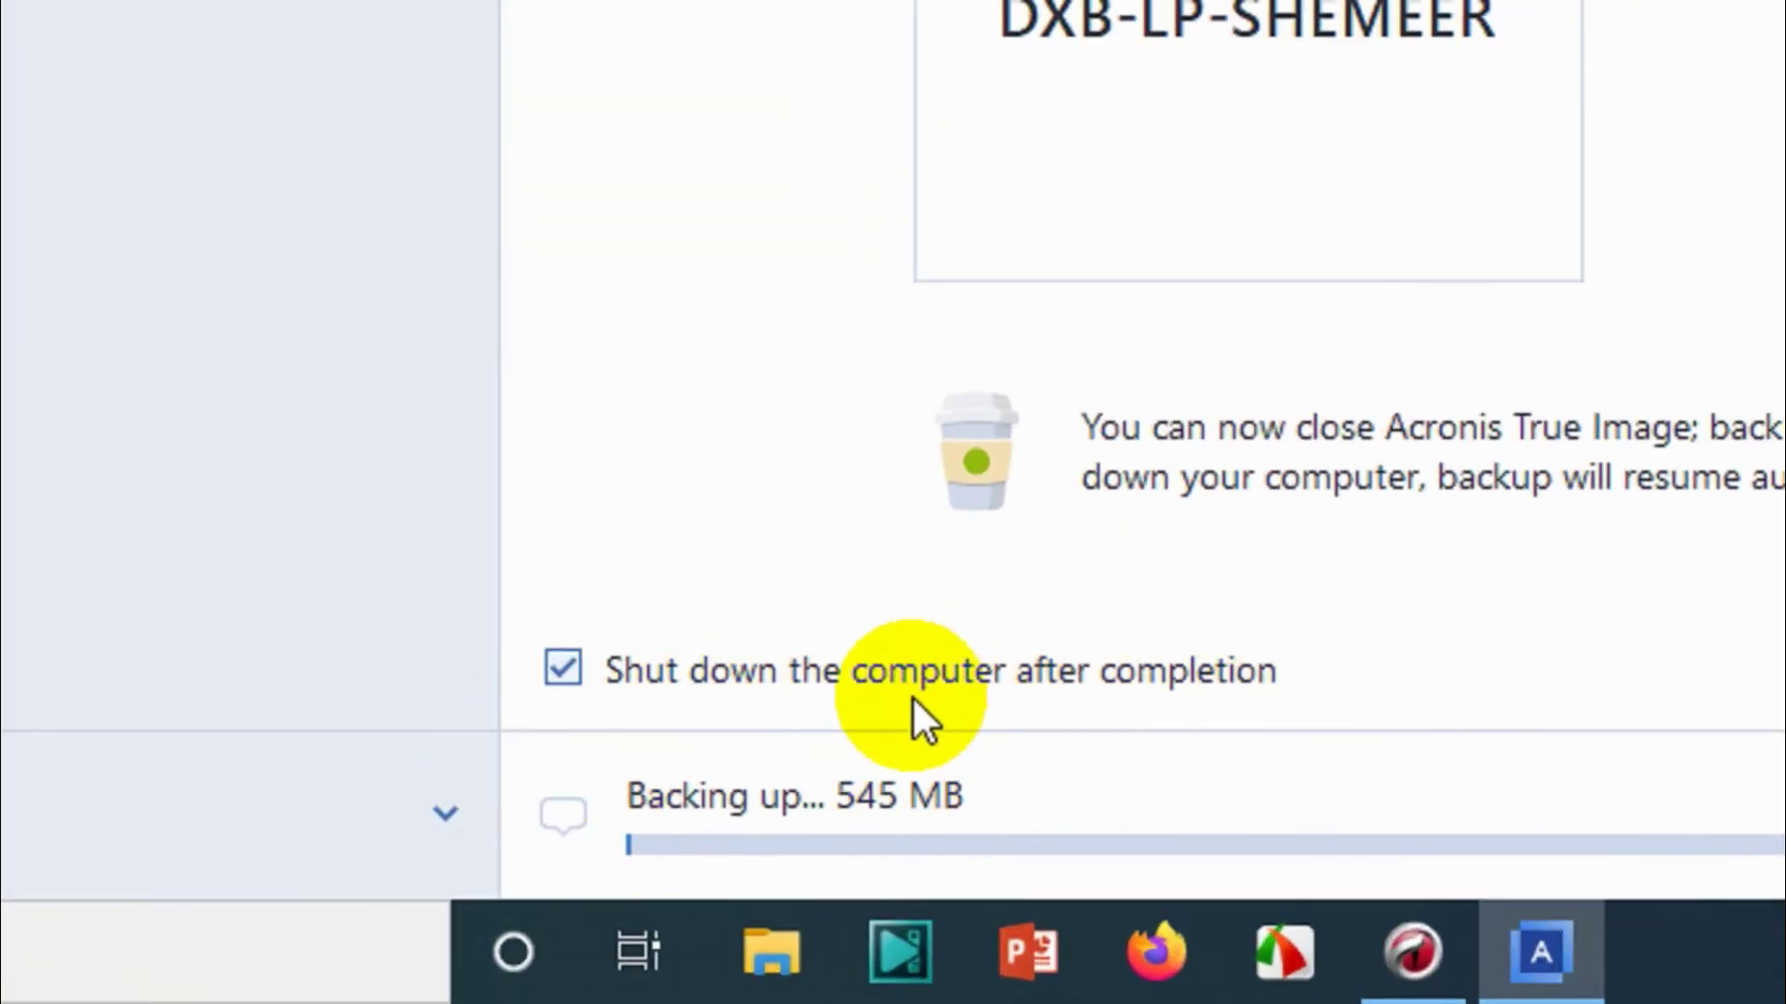
pyautogui.click(1112, 659)
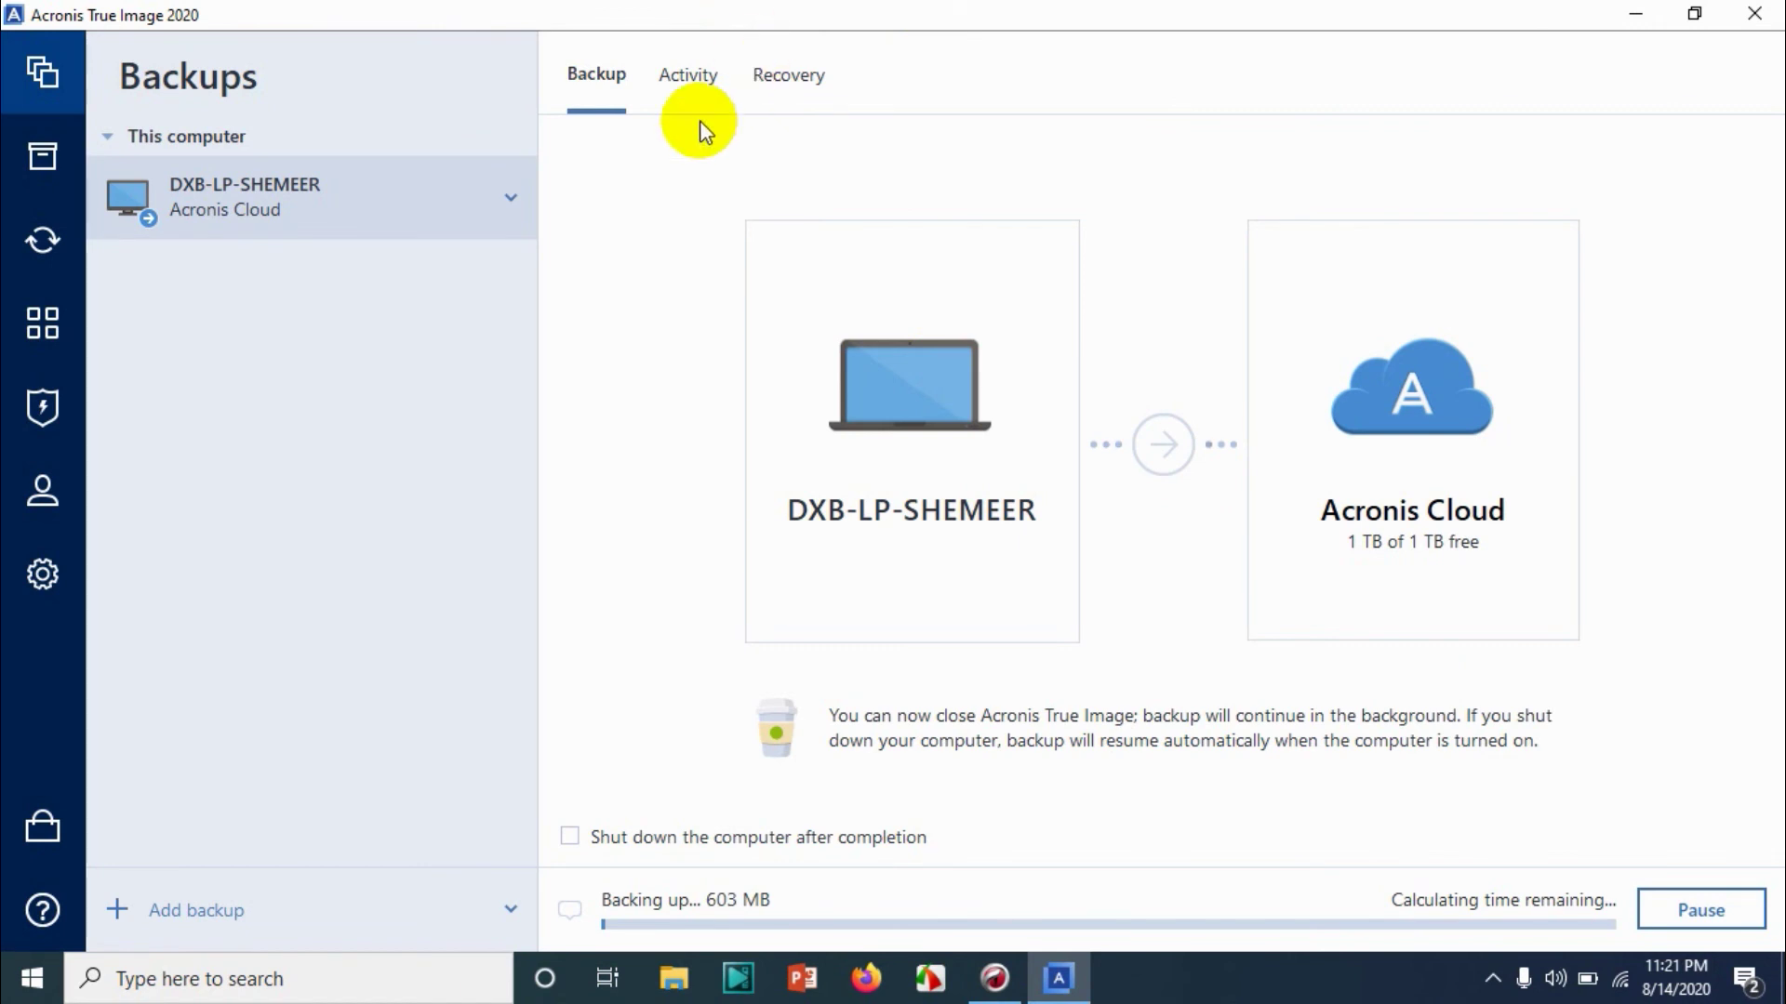
pyautogui.click(688, 75)
pyautogui.click(825, 73)
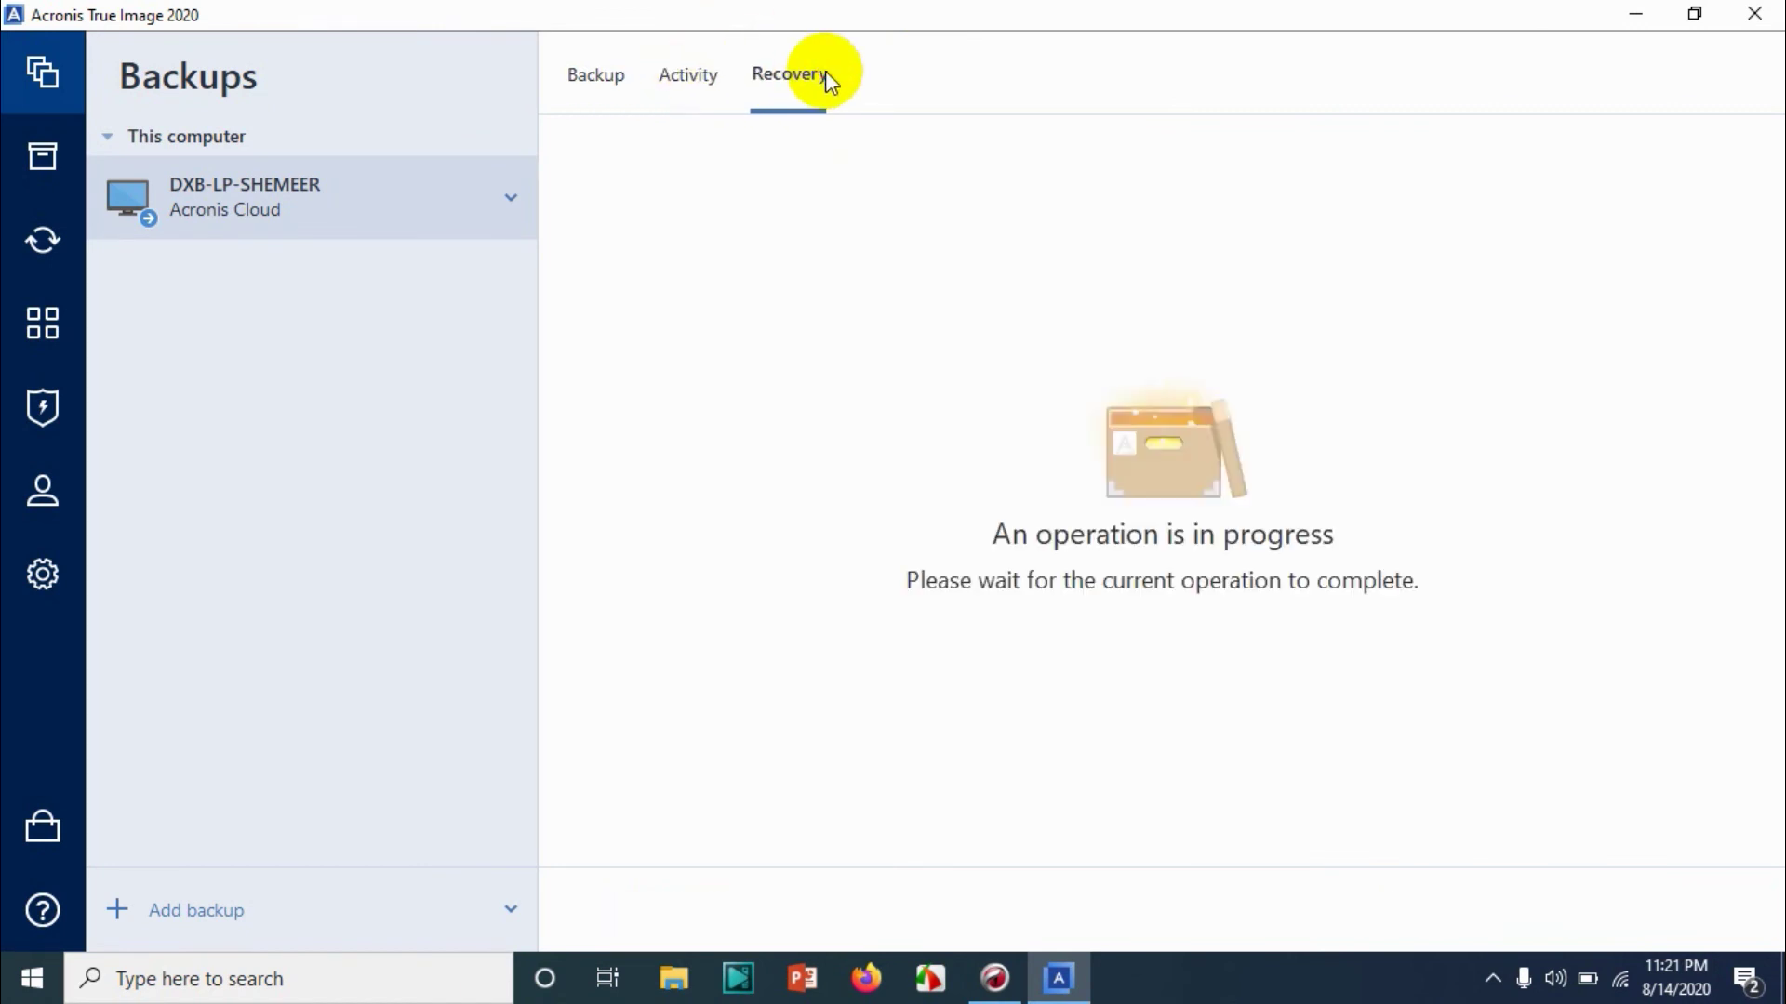
pyautogui.click(698, 71)
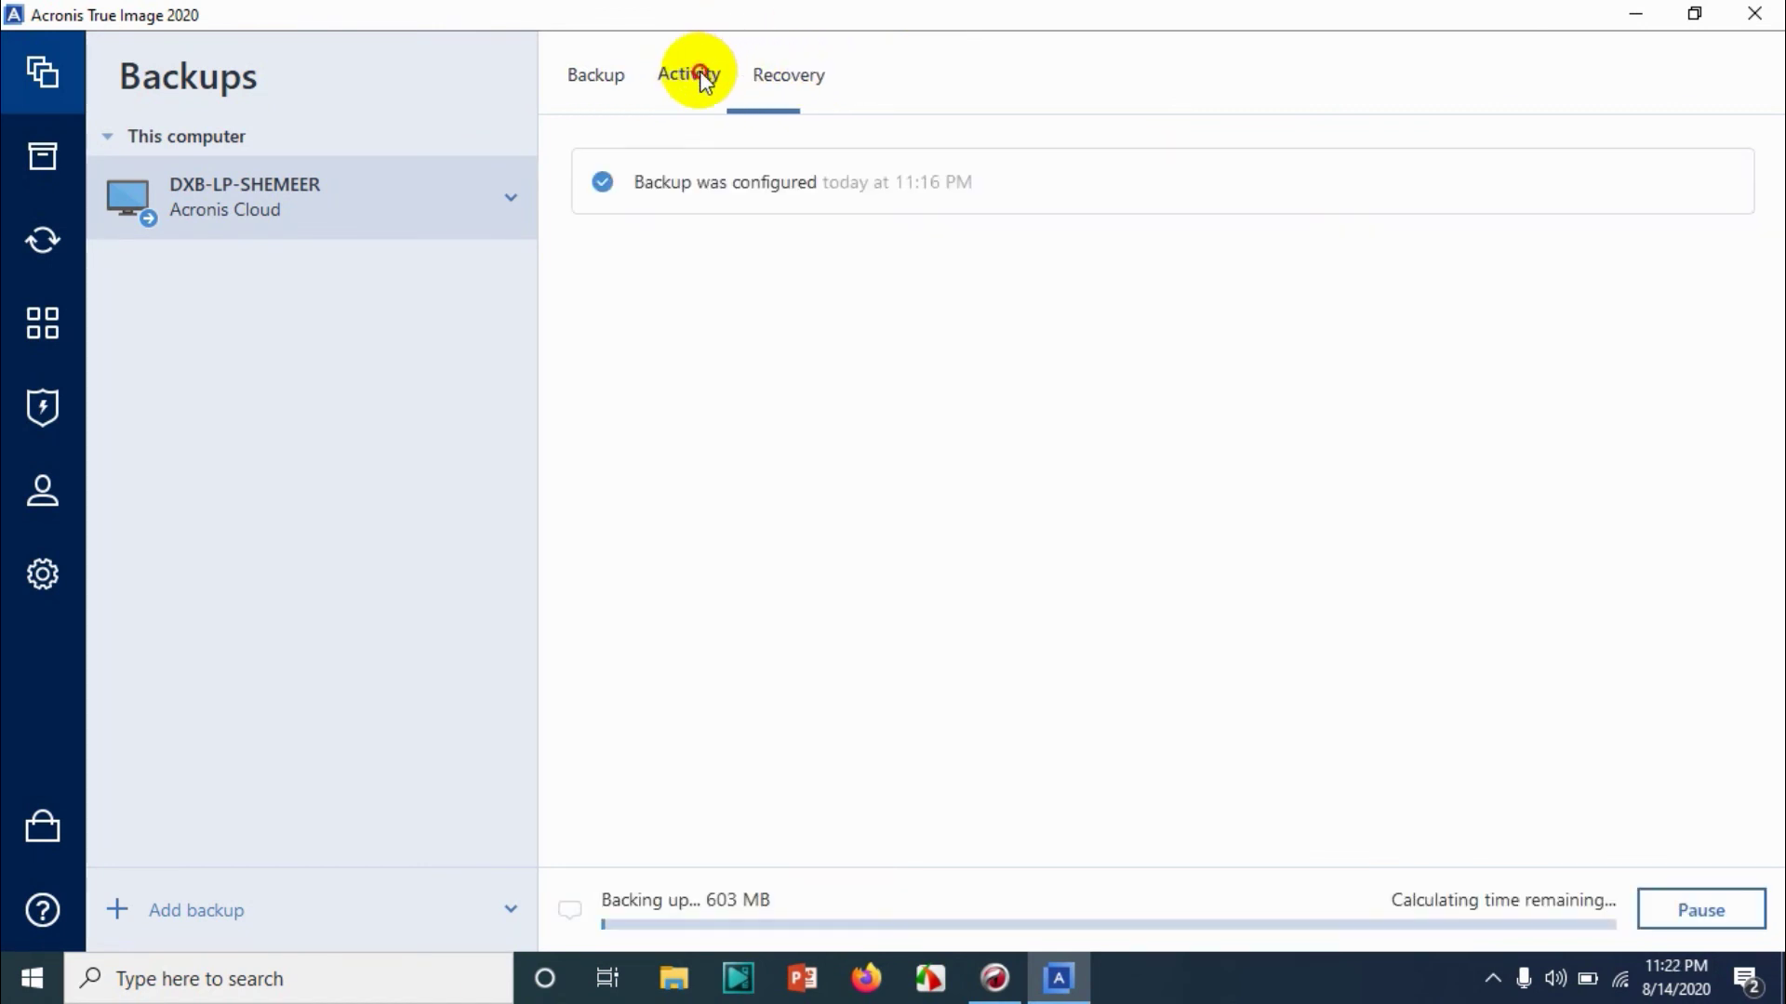
pyautogui.click(609, 68)
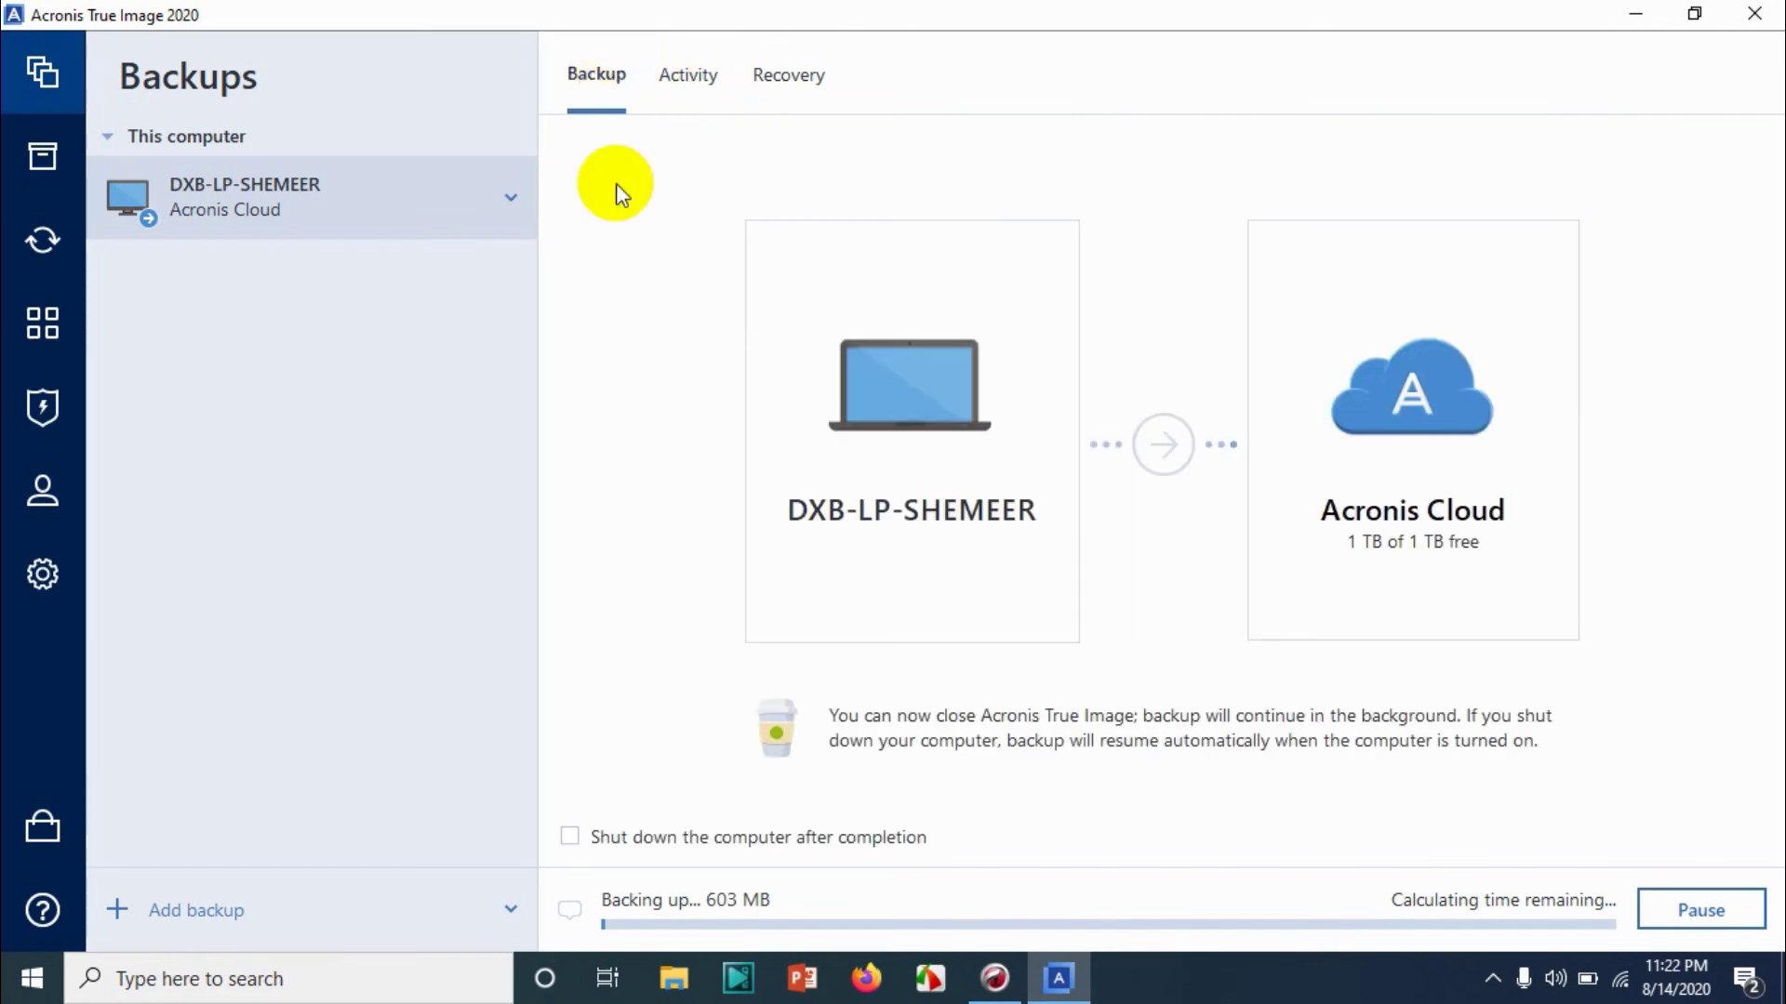